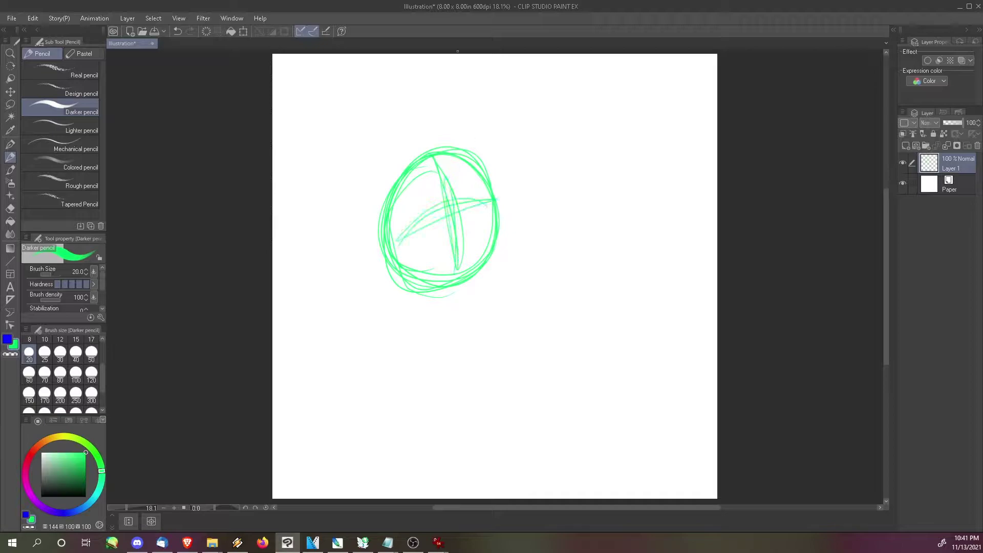
- Sketch the creature's round head, large oval eye and shoulder line with the green Darker pencil at brush size 10
left_click(45, 339)
mouse_move(434, 181)
left_mouse_down()
mouse_move(459, 168)
mouse_move(504, 274)
mouse_move(485, 160)
mouse_move(507, 248)
left_mouse_up()
left_click_drag(489, 280, 524, 293)
left_click_drag(484, 284, 524, 301)
- Sketch the rounded body below the head, with a bent front leg and an oval foot
mouse_move(432, 328)
left_mouse_down()
mouse_move(532, 302)
mouse_move(468, 383)
left_mouse_up()
mouse_move(432, 296)
left_mouse_down()
mouse_move(456, 392)
mouse_move(455, 371)
left_mouse_up()
left_click_drag(460, 372, 474, 324)
left_click_drag(474, 324, 509, 343)
mouse_move(433, 294)
left_mouse_down()
mouse_move(480, 371)
mouse_move(507, 377)
left_mouse_up()
left_click_drag(481, 329, 519, 344)
left_click_drag(516, 319, 551, 328)
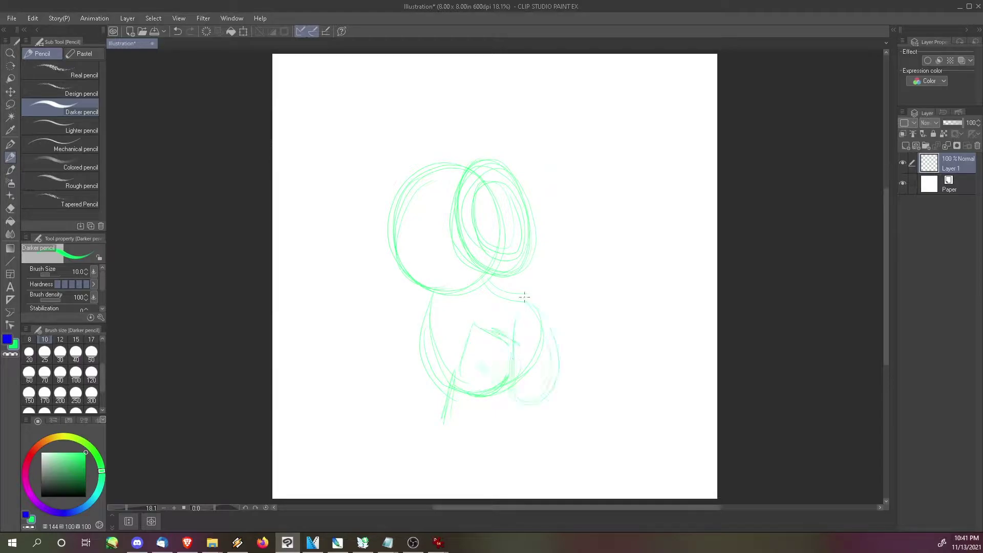
- Sketch the back leg with its upturned foot and the raised arm reaching up from behind the large eye
left_click_drag(492, 296, 607, 279)
mouse_move(556, 342)
left_mouse_down()
mouse_move(621, 314)
mouse_move(635, 220)
left_mouse_up()
left_click_drag(623, 216, 599, 277)
left_click_drag(556, 338, 615, 323)
left_click_drag(533, 236, 589, 198)
left_click_drag(527, 203, 568, 151)
left_click_drag(569, 146, 591, 194)
- Sketch the lowered arm on the other side of the body, ending in a round hand shape
left_click_drag(376, 328, 450, 291)
left_click_drag(408, 334, 434, 303)
left_click_drag(378, 315, 402, 331)
left_click_drag(362, 308, 330, 322)
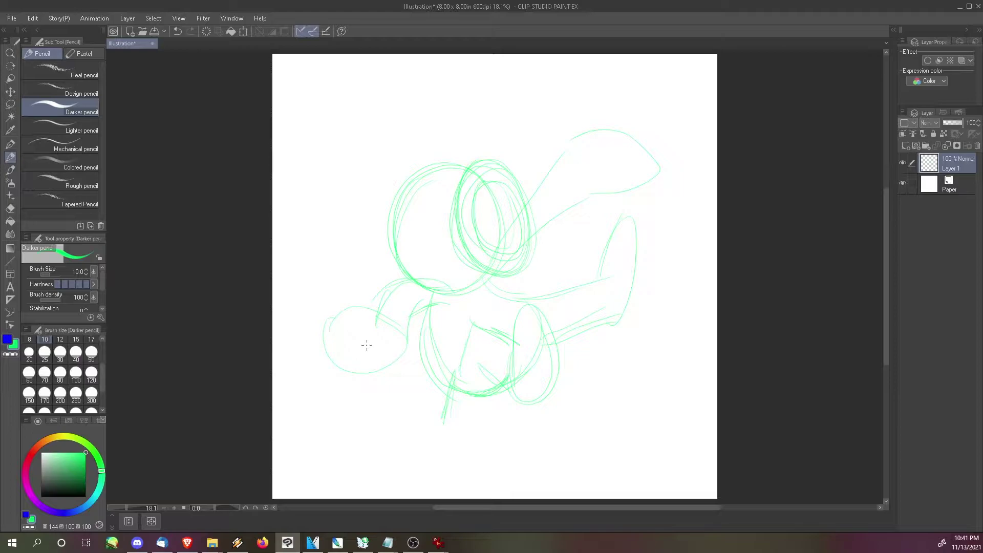
- Complete the head sketch with a smaller second eye, a muzzle contour and two long pointed ears
left_click_drag(462, 174, 450, 206)
mouse_move(415, 155)
left_mouse_down()
mouse_move(412, 169)
mouse_move(435, 148)
mouse_move(465, 161)
left_mouse_up()
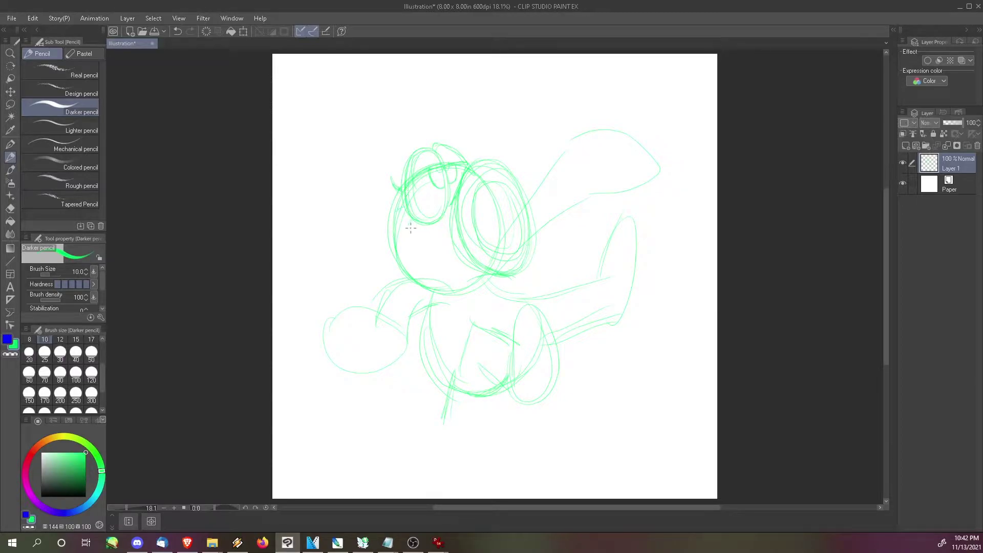
mouse_move(401, 156)
left_mouse_down()
mouse_move(394, 221)
mouse_move(408, 283)
left_mouse_up()
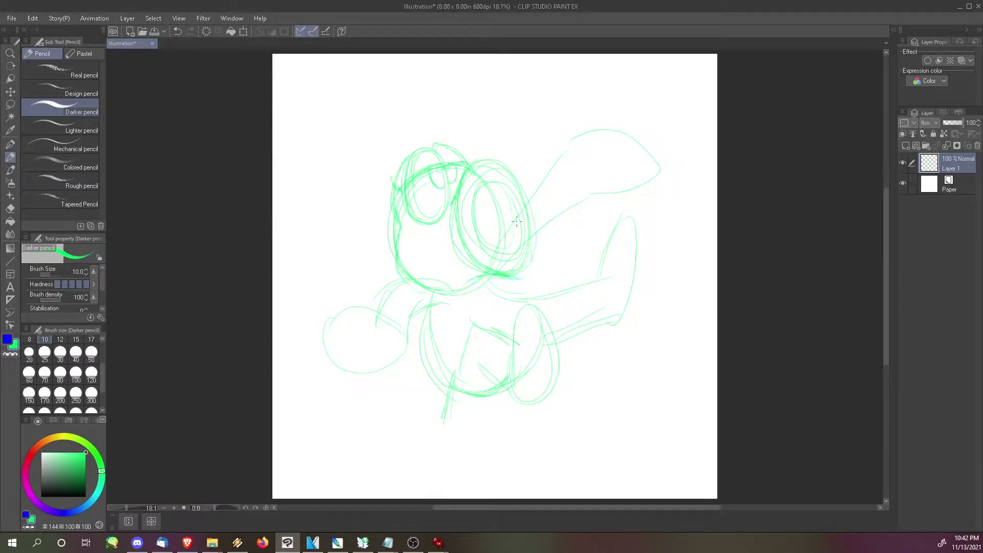
mouse_move(402, 161)
left_mouse_down()
mouse_move(333, 121)
mouse_move(391, 257)
left_mouse_up()
mouse_move(438, 133)
left_mouse_down()
mouse_move(472, 77)
mouse_move(473, 149)
left_mouse_up()
- Sketch pointed claws and a palm outline over the lowered hand's round shape
mouse_move(401, 296)
left_mouse_down()
mouse_move(364, 307)
mouse_move(370, 327)
mouse_move(353, 308)
mouse_move(344, 313)
mouse_move(344, 344)
left_mouse_up()
left_click(177, 31)
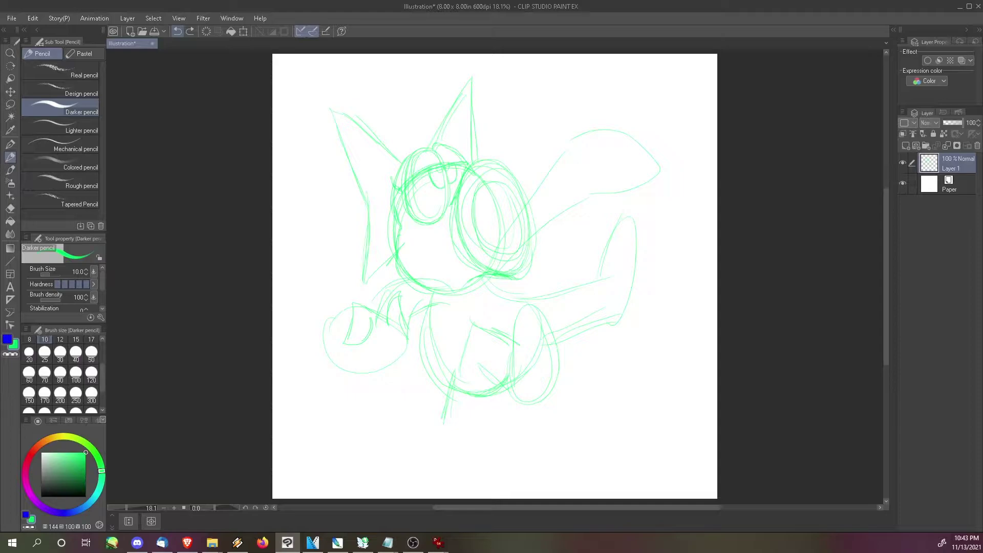
left_click_drag(347, 281, 369, 328)
left_click_drag(316, 310, 349, 317)
mouse_move(322, 321)
left_mouse_down()
mouse_move(323, 346)
mouse_move(387, 362)
mouse_move(407, 336)
left_mouse_up()
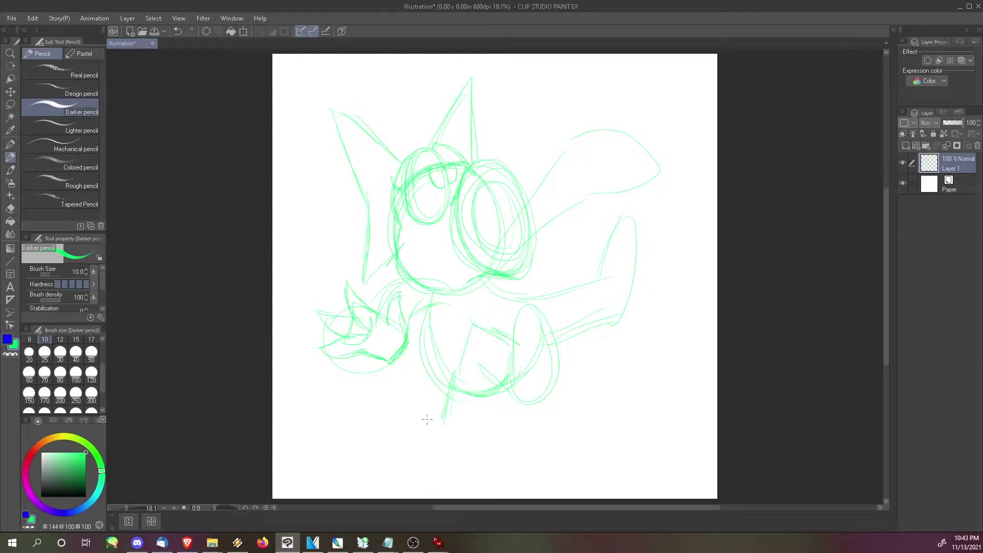
- Refine the raised arm and sketch its hand with pointed claws and an oval palm
left_click_drag(538, 229, 617, 188)
mouse_move(570, 149)
left_mouse_down()
mouse_move(630, 141)
mouse_move(619, 176)
left_mouse_up()
left_click_drag(603, 137, 611, 190)
mouse_move(614, 188)
left_mouse_down()
mouse_move(646, 204)
mouse_move(619, 171)
left_mouse_up()
left_click_drag(620, 172, 662, 161)
left_click_drag(623, 149, 660, 163)
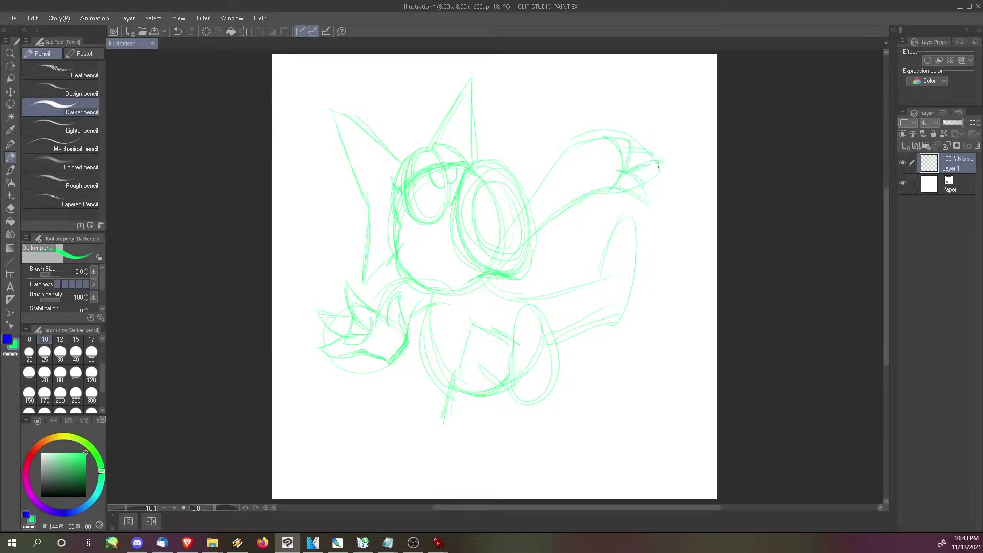
left_click_drag(569, 145, 589, 139)
left_click_drag(567, 148, 583, 191)
- Sketch a curved pointed tail under the body and add long claws to the front foot
left_click_drag(451, 399, 589, 438)
left_click_drag(520, 404, 608, 439)
mouse_move(512, 361)
left_mouse_down()
mouse_move(560, 343)
mouse_move(548, 380)
mouse_move(527, 338)
mouse_move(533, 406)
left_mouse_up()
left_click_drag(541, 295, 539, 332)
left_click_drag(563, 300, 556, 338)
left_click_drag(571, 290, 563, 356)
left_click_drag(582, 298, 568, 352)
left_click_drag(560, 352, 556, 376)
- Sketch claws on the upturned back foot and define the shoulder and thigh contours
left_click_drag(590, 280, 612, 237)
left_click_drag(648, 243, 617, 321)
mouse_move(655, 225)
left_mouse_down()
mouse_move(641, 262)
mouse_move(627, 226)
left_mouse_up()
left_click_drag(640, 215, 620, 229)
mouse_move(494, 282)
left_mouse_down()
mouse_move(468, 330)
mouse_move(522, 292)
left_mouse_up()
mouse_move(499, 284)
left_mouse_down()
mouse_move(538, 301)
mouse_move(466, 328)
left_mouse_up()
left_click_drag(551, 311, 544, 332)
left_click_drag(501, 287, 540, 300)
- Sketch a row of triangular spikes down the creature's back and along the underside of the tail
left_click_drag(426, 313, 433, 368)
left_click_drag(426, 313, 422, 328)
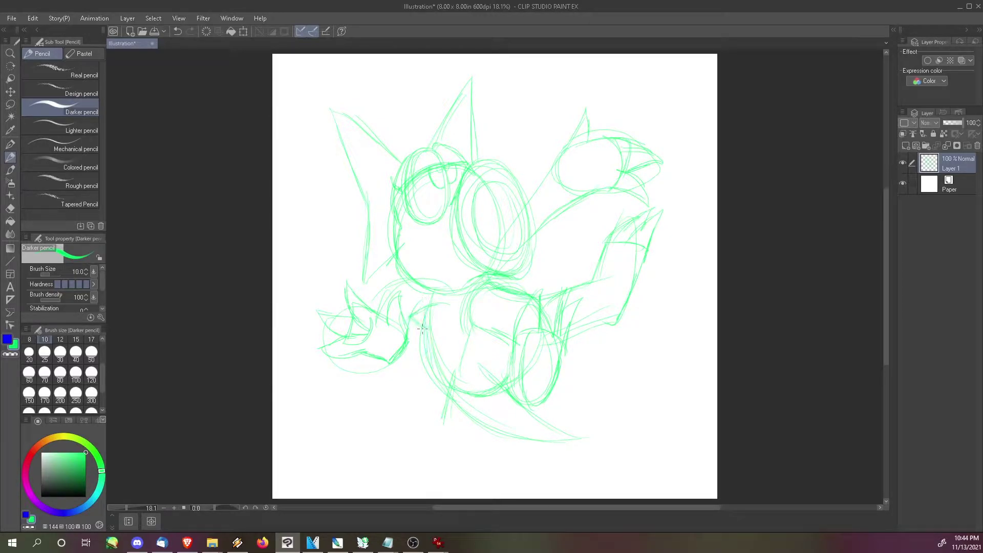
mouse_move(444, 394)
left_mouse_down()
mouse_move(477, 443)
mouse_move(574, 444)
left_mouse_up()
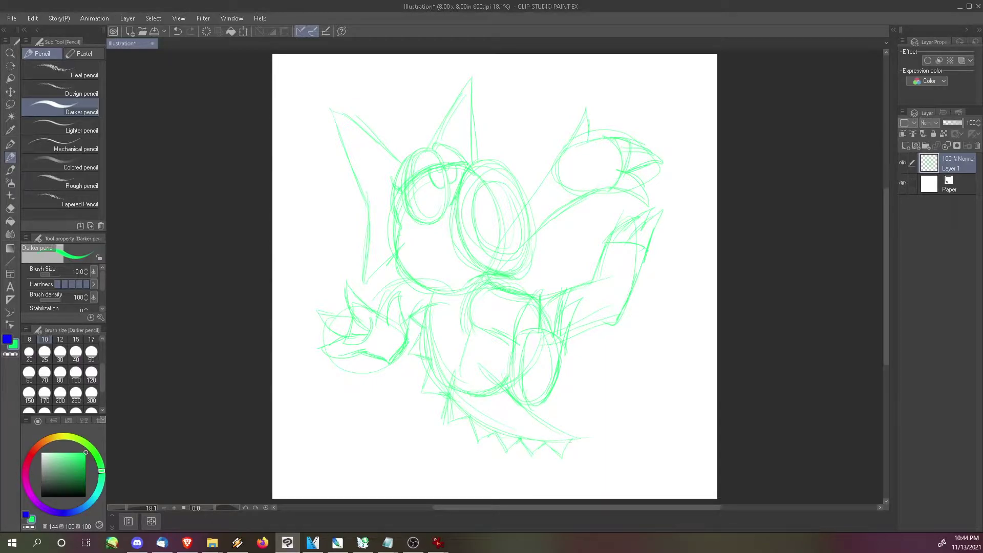
- Sketch two nostrils on the muzzle and an oval pad on the front foot's sole
left_click_drag(408, 238, 409, 239)
left_click_drag(428, 248, 395, 285)
left_click_drag(540, 347, 544, 346)
left_click(41, 497)
left_click(11, 91)
mouse_move(492, 266)
left_mouse_down()
mouse_move(475, 316)
mouse_move(470, 298)
left_mouse_up()
left_click(10, 157)
left_click_drag(621, 70, 597, 96)
key("ctrl+z")
key("ctrl+z")
left_click(82, 460)
left_click(86, 452)
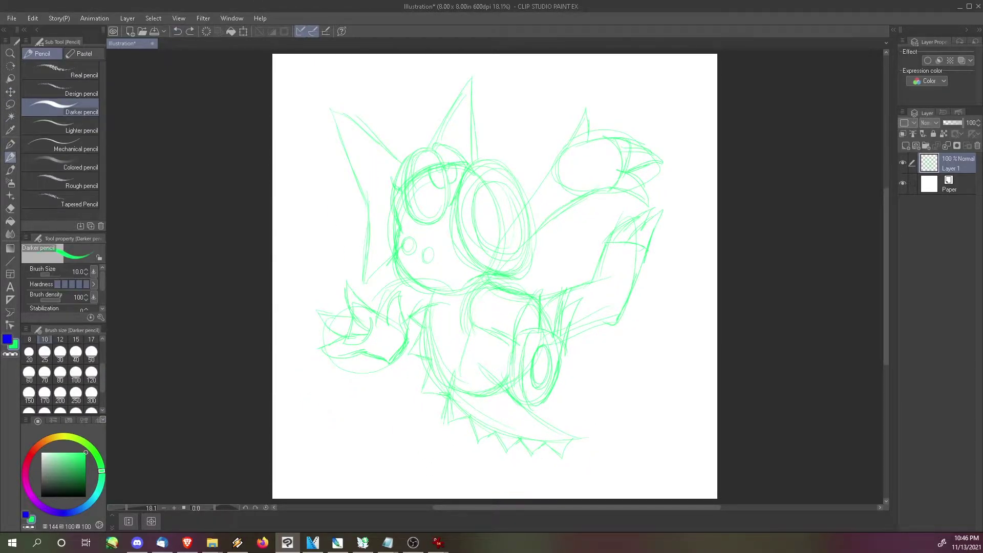
mouse_move(636, 66)
left_mouse_down()
mouse_move(598, 69)
mouse_move(614, 113)
mouse_move(658, 109)
mouse_move(646, 59)
left_mouse_up()
left_click(178, 32)
left_click(177, 32)
left_click(178, 20)
left_click(178, 20)
left_click(177, 32)
- Move the whole sketch layer down and to the left, making room above the raised hand
left_click(10, 92)
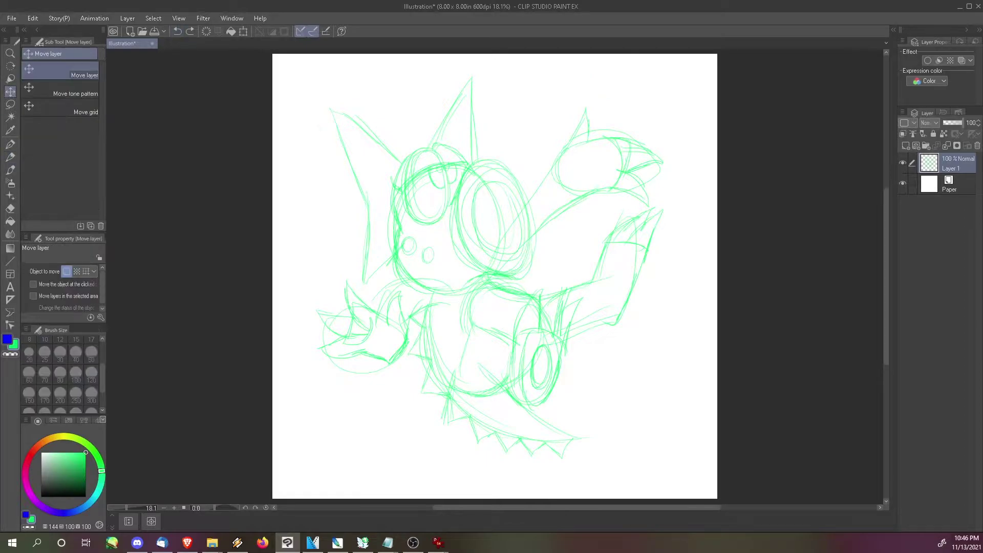
left_click_drag(487, 266, 469, 304)
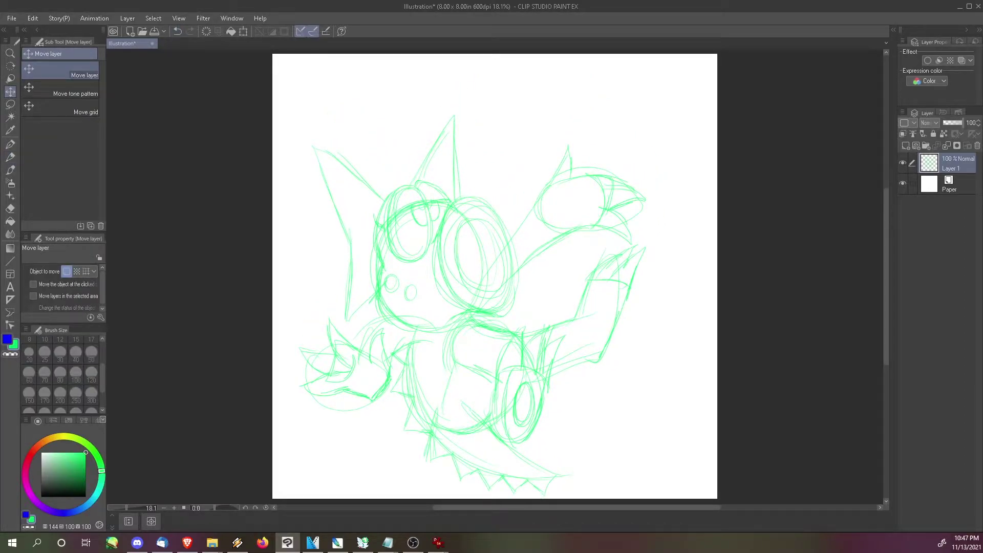
left_click_drag(469, 304, 467, 300)
- Sketch a five-pointed star with small shine lines above the raised hand
key("p")
mouse_move(581, 114)
left_mouse_down()
mouse_move(637, 78)
mouse_move(646, 105)
left_mouse_up()
left_click(178, 31)
left_click(177, 31)
left_click_drag(583, 129, 638, 75)
mouse_move(582, 131)
left_mouse_down()
mouse_move(664, 117)
mouse_move(601, 84)
mouse_move(640, 152)
mouse_move(647, 67)
mouse_move(639, 163)
left_mouse_up()
left_click_drag(676, 123, 629, 95)
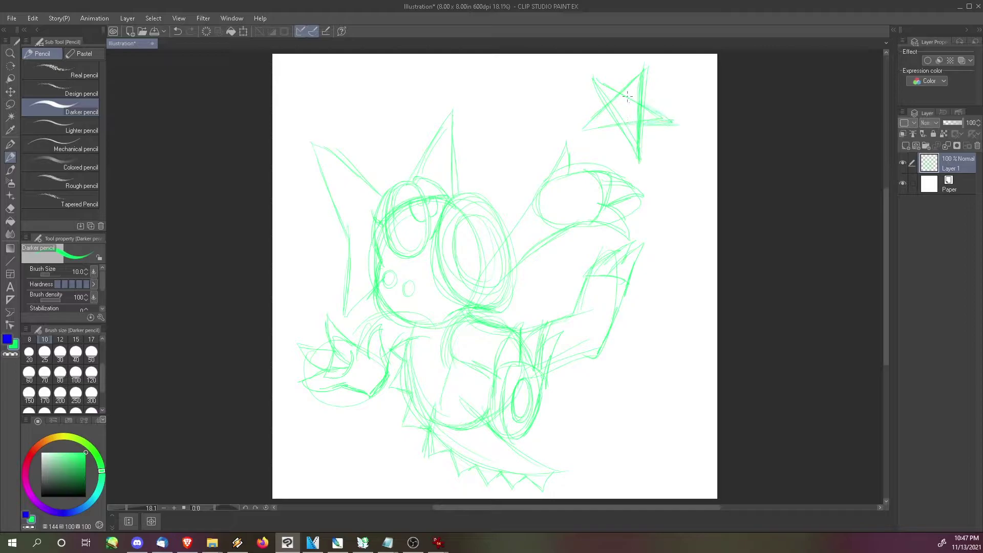
mouse_move(587, 123)
left_mouse_down()
mouse_move(635, 155)
mouse_move(673, 123)
mouse_move(648, 67)
mouse_move(596, 88)
left_mouse_up()
key("p")
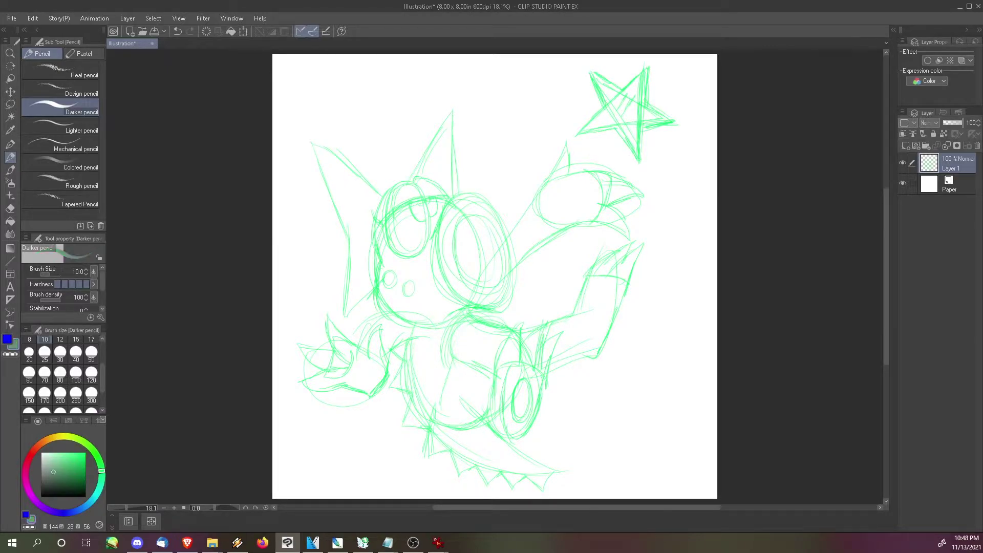
- Add a new layer and ink the outlines of both eyes in black with the G-pen at size 60
left_click(906, 146)
left_click(30, 372)
mouse_move(438, 236)
left_mouse_down()
mouse_move(482, 194)
mouse_move(450, 287)
mouse_move(452, 199)
mouse_move(511, 241)
mouse_move(446, 284)
left_mouse_up()
mouse_move(381, 203)
left_mouse_down()
mouse_move(400, 180)
mouse_move(431, 217)
mouse_move(398, 179)
mouse_move(424, 251)
mouse_move(412, 258)
left_mouse_up()
key("ctrl+z")
- Ink the bent front leg and its clawed foot in black, redoing the heel curve until it fits the sketch
left_click_drag(439, 402, 450, 357)
mouse_move(491, 394)
left_mouse_down()
mouse_move(494, 341)
mouse_move(549, 379)
mouse_move(527, 432)
left_mouse_up()
mouse_move(457, 396)
left_mouse_down()
mouse_move(495, 435)
mouse_move(532, 428)
left_mouse_up()
key("ctrl+z")
mouse_move(456, 390)
left_mouse_down()
mouse_move(518, 440)
mouse_move(535, 425)
mouse_move(479, 413)
mouse_move(538, 416)
left_mouse_up()
key("ctrl+z")
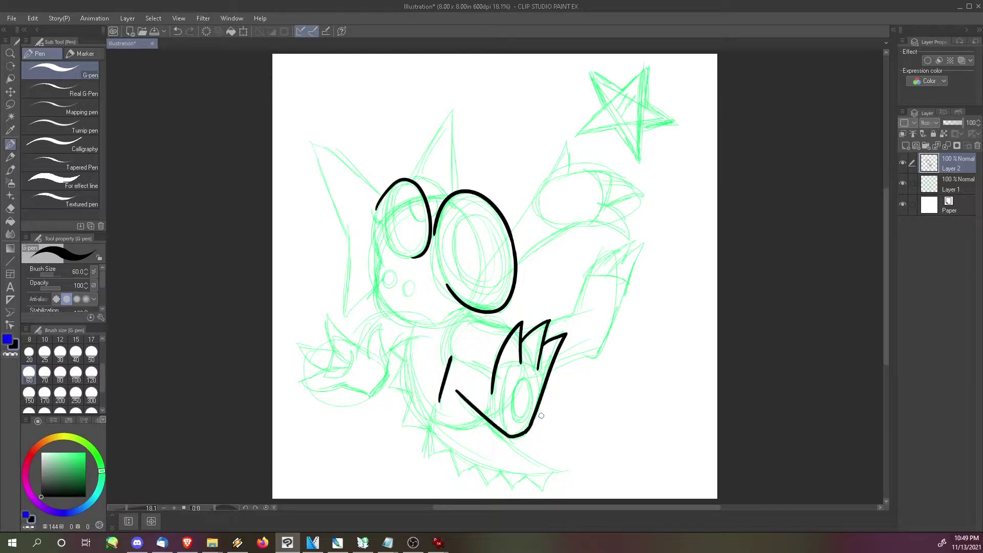
key("ctrl+z")
mouse_move(456, 391)
left_mouse_down()
mouse_move(497, 426)
mouse_move(535, 422)
left_mouse_up()
left_click_drag(450, 357, 491, 377)
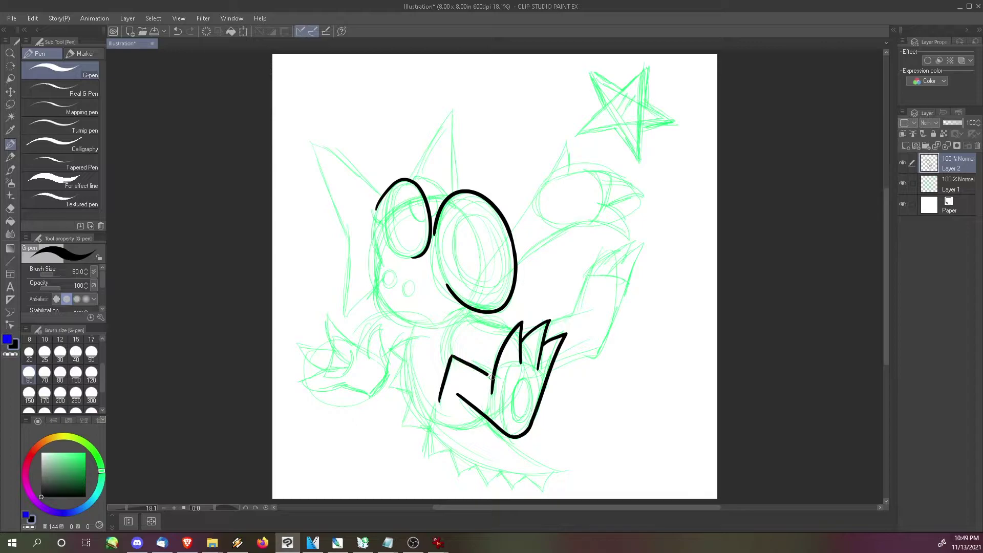
- Ink the raised hand's outer claws and most of the star's outline
mouse_move(571, 224)
left_mouse_down()
mouse_move(599, 219)
mouse_move(626, 234)
left_mouse_up()
left_click_drag(600, 204, 628, 233)
left_click_drag(600, 185, 646, 194)
left_click_drag(621, 88, 649, 101)
mouse_move(589, 69)
left_mouse_down()
mouse_move(621, 88)
mouse_move(602, 108)
mouse_move(638, 163)
left_mouse_up()
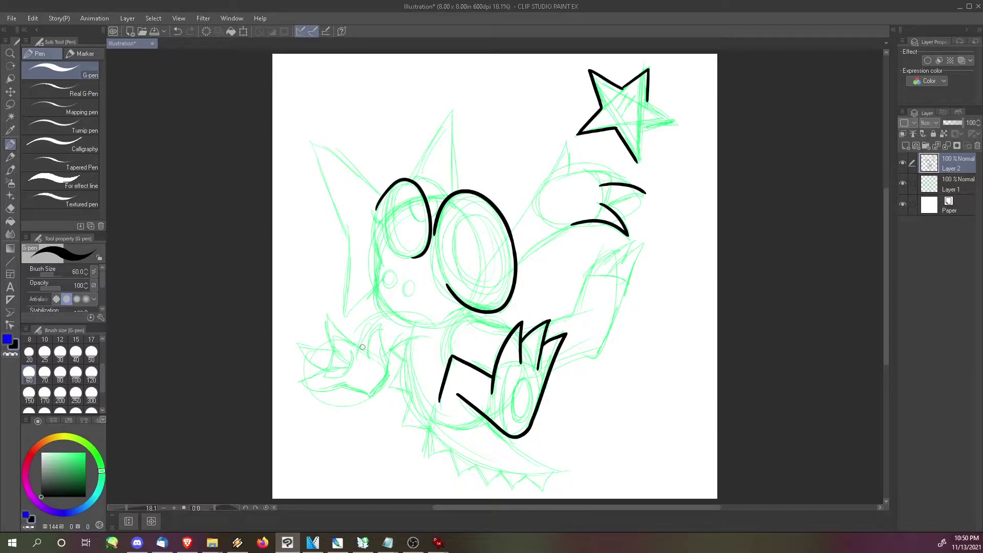
- Lasso the lowered hand, enlarge its green sketch on Layer 1, and clear the selection
key("m")
mouse_move(371, 403)
left_mouse_down()
mouse_move(292, 346)
mouse_move(379, 396)
left_mouse_up()
key("ctrl+t")
key("Return")
left_click(947, 183)
key("ctrl+t")
left_click_drag(286, 417, 262, 441)
key("Return")
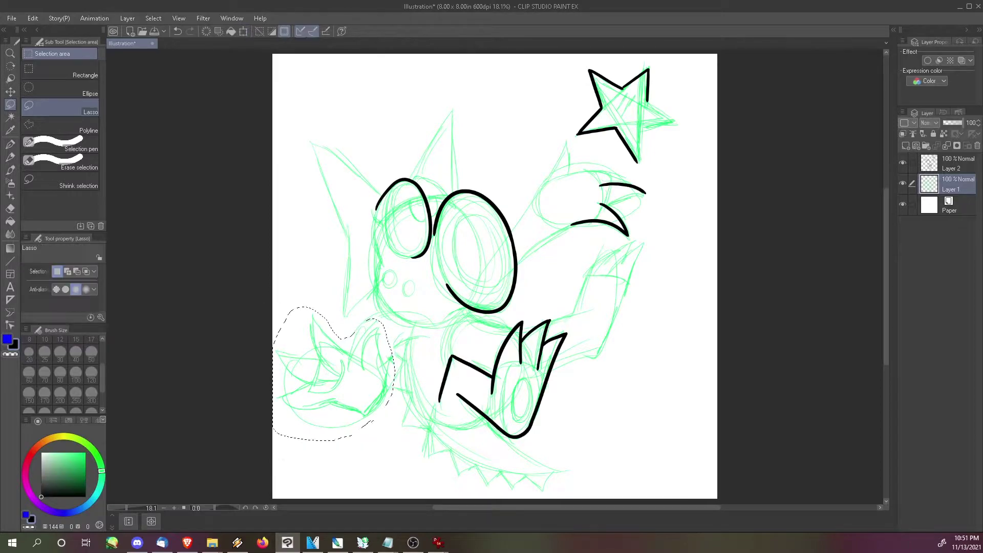
left_click(152, 18)
left_click(162, 42)
- Ink the enlarged lowered hand, the arm's upper edge and the belly curve with the G-pen
left_click(10, 144)
left_click_drag(312, 318, 338, 374)
mouse_move(278, 353)
left_mouse_down()
mouse_move(331, 384)
mouse_move(277, 399)
mouse_move(365, 418)
mouse_move(388, 387)
left_mouse_up()
mouse_move(376, 337)
left_mouse_down()
mouse_move(387, 386)
mouse_move(362, 368)
mouse_move(381, 309)
mouse_move(439, 328)
left_mouse_up()
left_click_drag(453, 429, 488, 420)
key("ctrl+z")
key("ctrl+z")
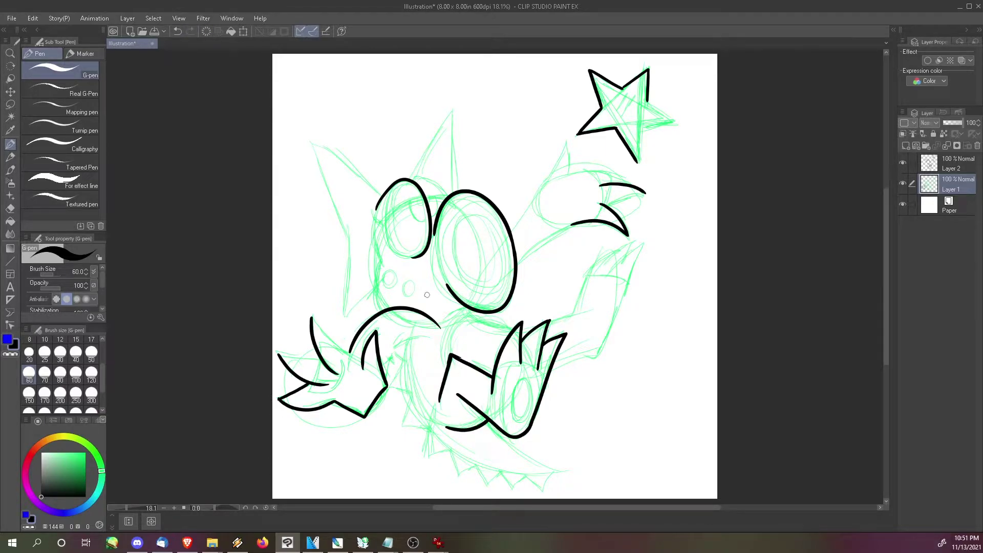
- Close the lowered hand's claw outlines and ink the arm's lower edge
key("e")
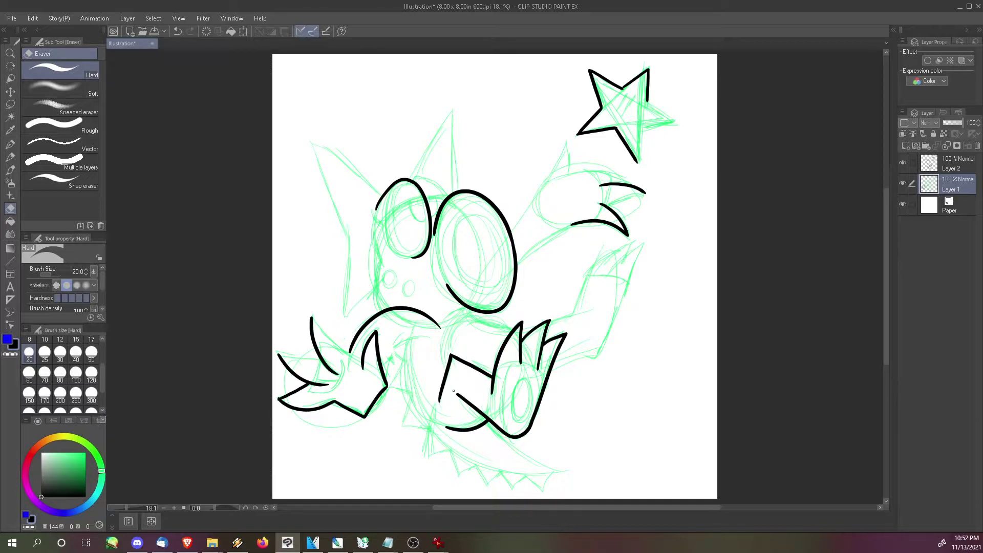
key("p")
left_click_drag(310, 316, 360, 363)
left_click_drag(278, 354, 320, 363)
mouse_move(385, 377)
left_mouse_down()
mouse_move(408, 336)
mouse_move(424, 416)
left_mouse_up()
key("ctrl+z")
- Ink the bump between the eyes, the muzzle's outer edge and the shoulder line with the G-pen at size 40
left_click_drag(413, 178, 447, 193)
key("ctrl+z")
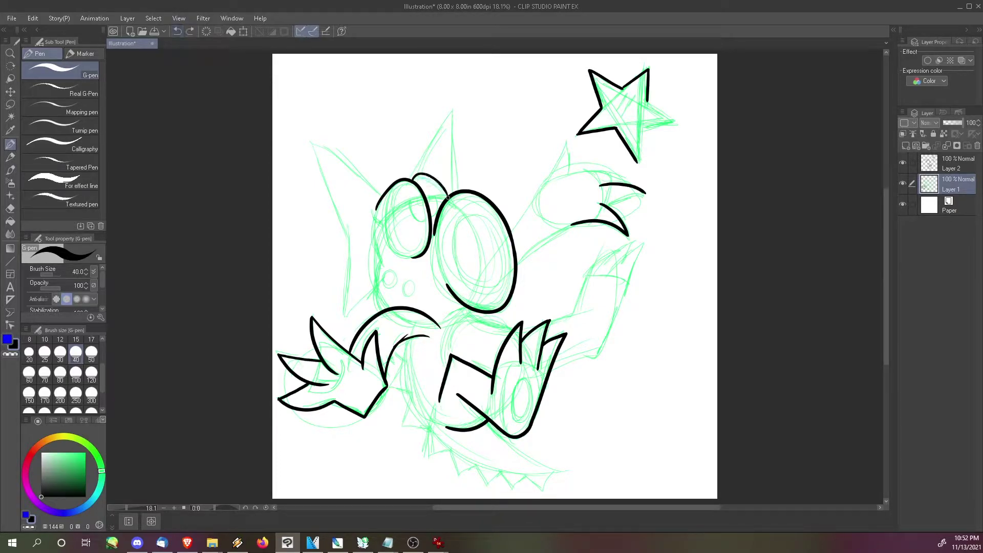
left_click_drag(377, 207, 384, 300)
left_click_drag(467, 314, 514, 330)
- Ink the raised arm and its remaining claws, and complete the star's outline and shine lines
left_click_drag(517, 264, 572, 224)
mouse_move(510, 233)
left_mouse_down()
mouse_move(570, 154)
mouse_move(572, 174)
left_mouse_up()
mouse_move(563, 177)
left_mouse_down()
mouse_move(619, 170)
mouse_move(632, 183)
left_mouse_up()
left_click_drag(607, 205, 645, 193)
key("ctrl+z")
key("ctrl+z")
mouse_move(648, 100)
left_mouse_down()
mouse_move(674, 119)
mouse_move(638, 163)
left_mouse_up()
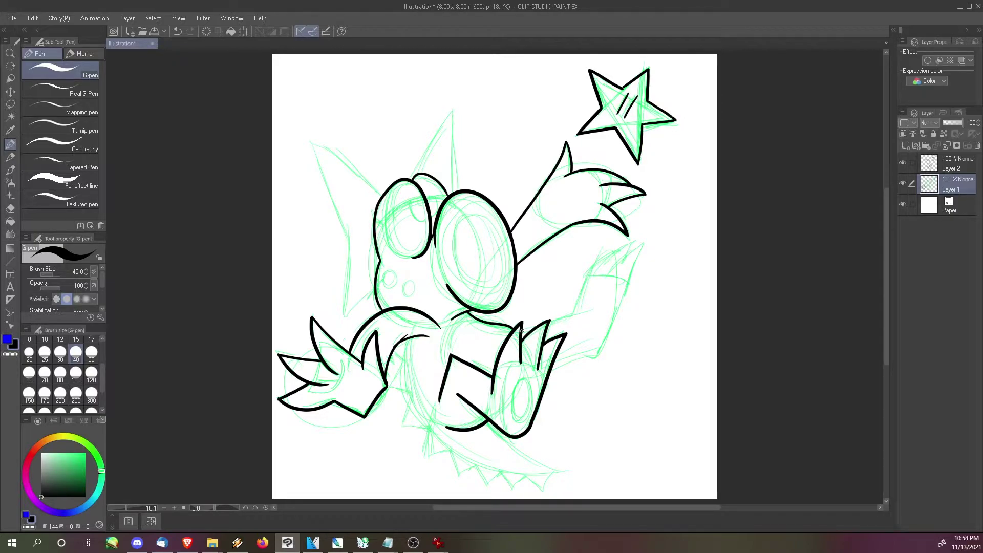
- Ink the back leg and its upturned clawed foot
left_click_drag(558, 361, 595, 358)
mouse_move(608, 274)
left_mouse_down()
mouse_move(643, 244)
mouse_move(594, 359)
mouse_move(625, 247)
left_mouse_up()
- Lasso the inked back foot, transform it to a smaller size, and clear the selection
key("m")
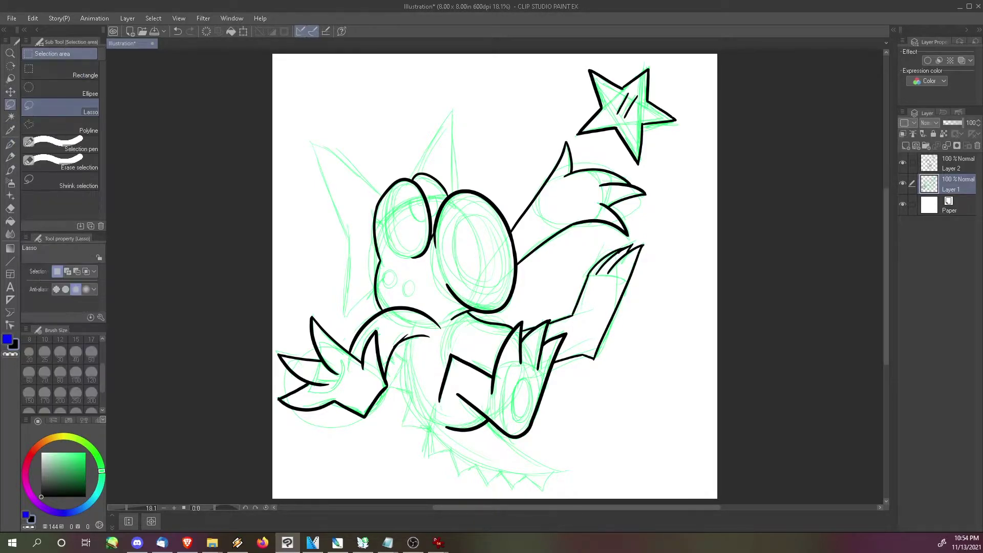
mouse_move(603, 241)
left_mouse_down()
mouse_move(650, 245)
mouse_move(607, 239)
mouse_move(640, 255)
left_mouse_up()
key("ctrl+t")
left_click(587, 388)
left_click(153, 18)
left_click(156, 43)
left_click(10, 144)
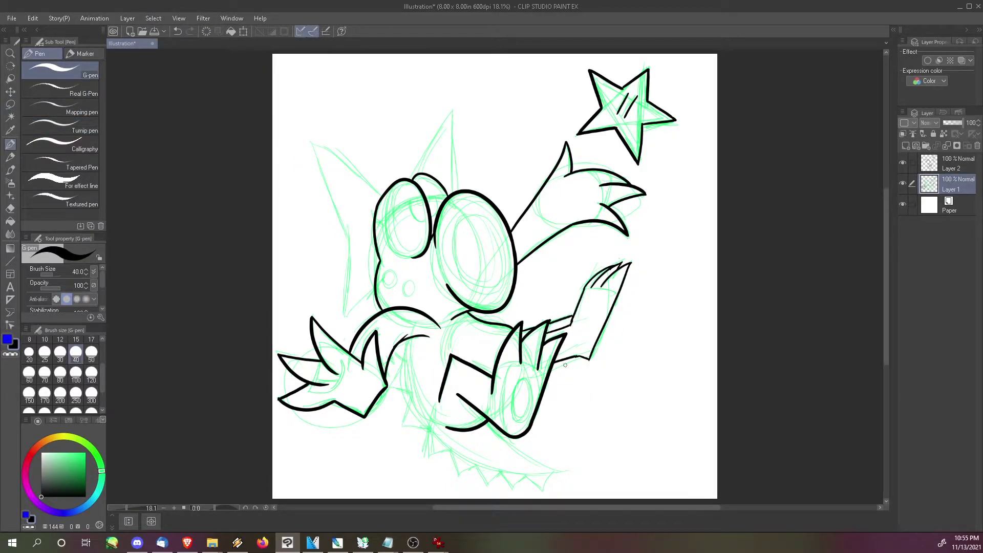
left_click(10, 103)
left_click_drag(605, 253, 589, 262)
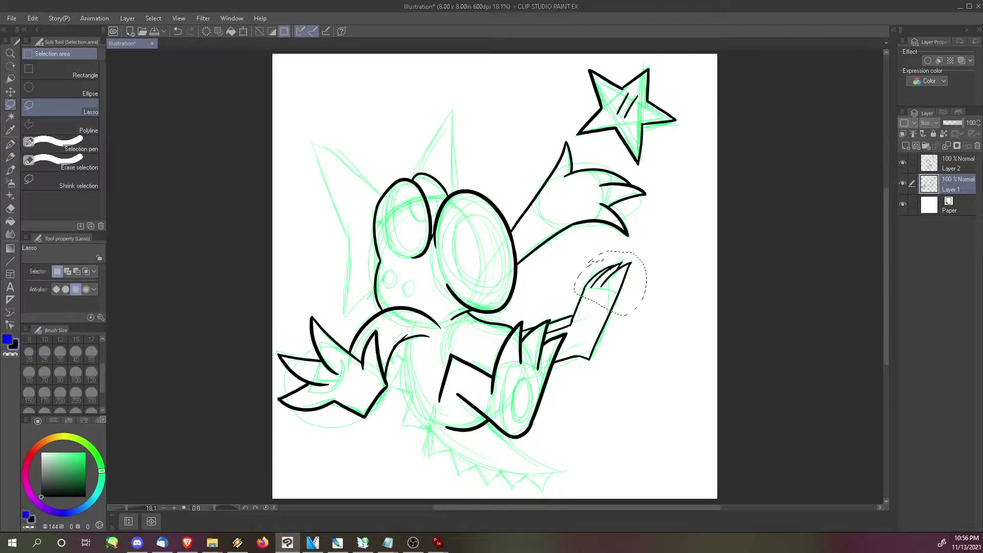
key("v")
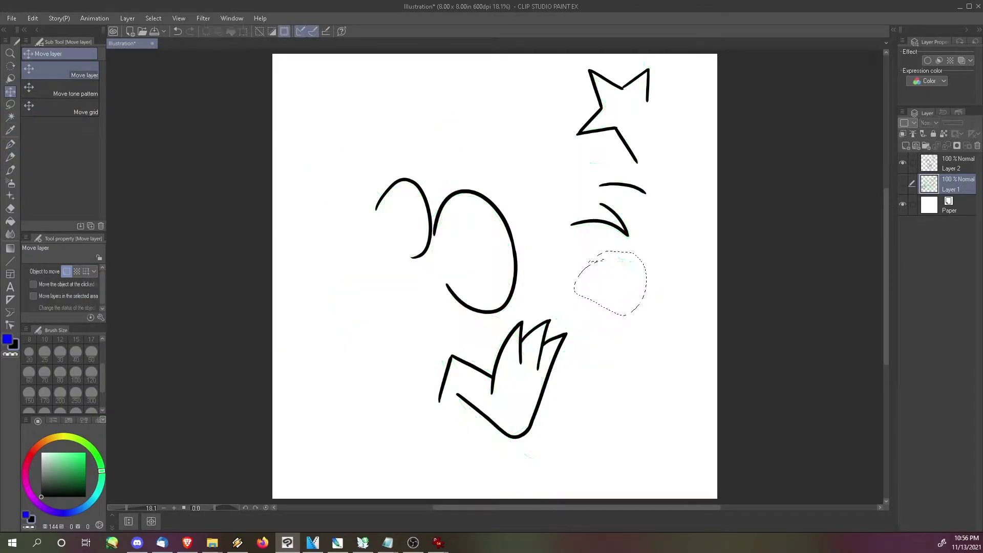
- Check what Layer 1 holds and undo the ink strokes made on it, back to the bare green sketch, keeping Layer 2's ink
left_click(903, 183)
left_click(903, 184)
key("ctrl+z")
key("ctrl+z")
key("ctrl+z")
key("ctrl+z")
key("ctrl+z")
key("ctrl+z")
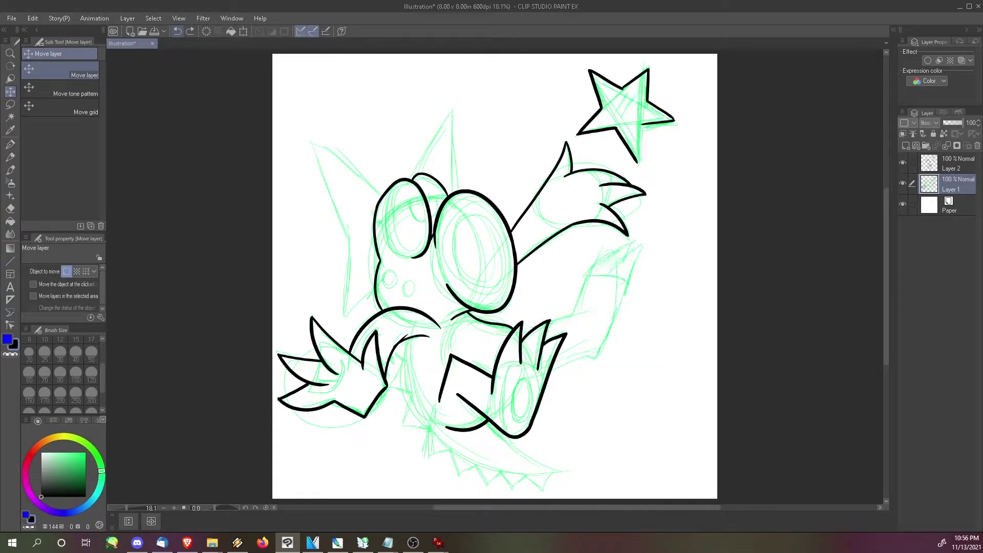
key("ctrl+z")
key("ctrl+z")
key("ctrl+z")
key("ctrl+z")
key("ctrl+z")
key("ctrl+z")
key("ctrl+z")
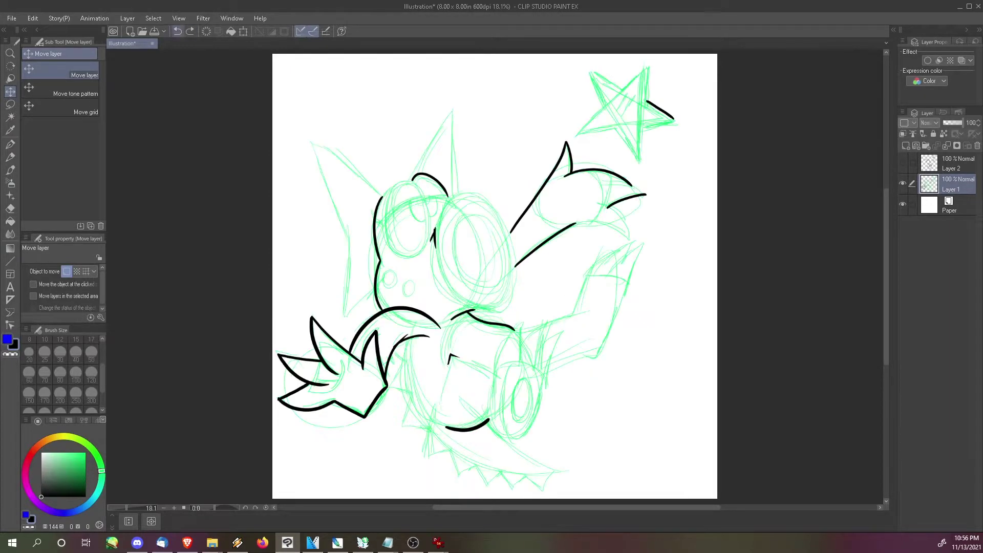
key("ctrl+z")
key("ctrl+z")
key("ctrl+z")
key("ctrl+z")
key("ctrl+z")
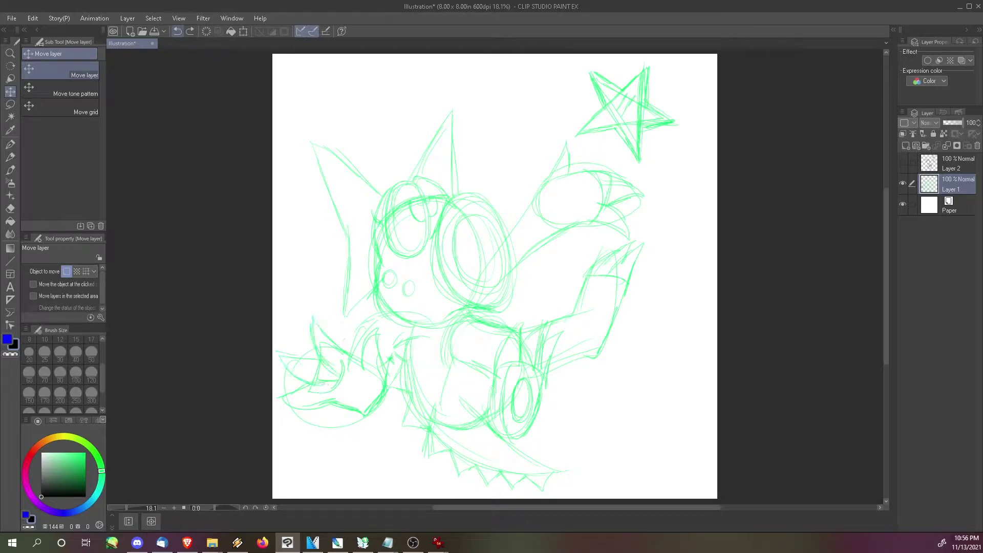
key("ctrl+z")
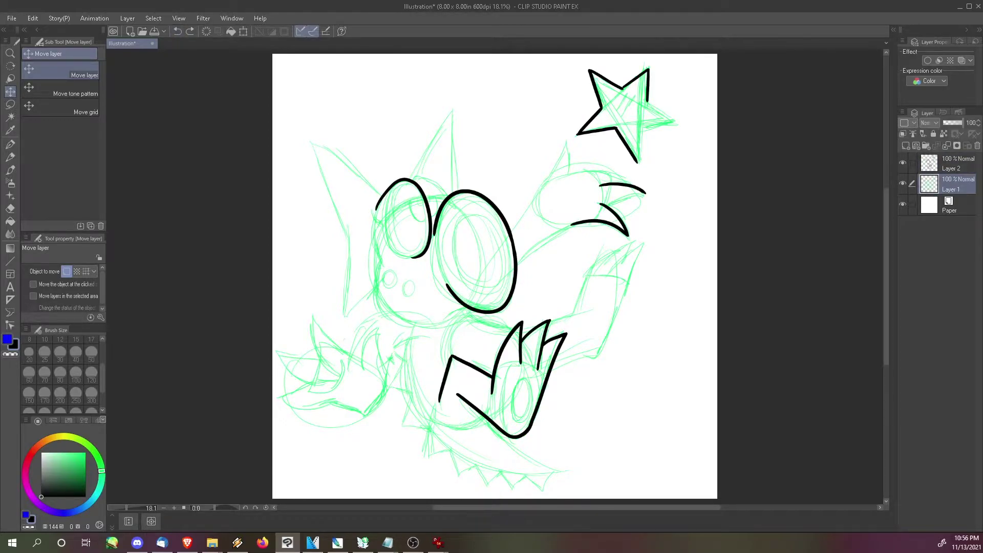
- Sketch a smaller back leg and clawed foot in bright green with the Darker pencil at size 10
left_click(10, 157)
left_click(7, 339)
left_click(616, 331, "alt")
mouse_move(566, 353)
left_mouse_down()
mouse_move(597, 338)
mouse_move(617, 285)
left_mouse_up()
left_click_drag(577, 310, 590, 278)
mouse_move(589, 281)
left_mouse_down()
mouse_move(619, 285)
mouse_move(627, 265)
left_mouse_up()
mouse_move(605, 275)
left_mouse_down()
mouse_move(613, 271)
mouse_move(617, 303)
mouse_move(616, 289)
left_mouse_up()
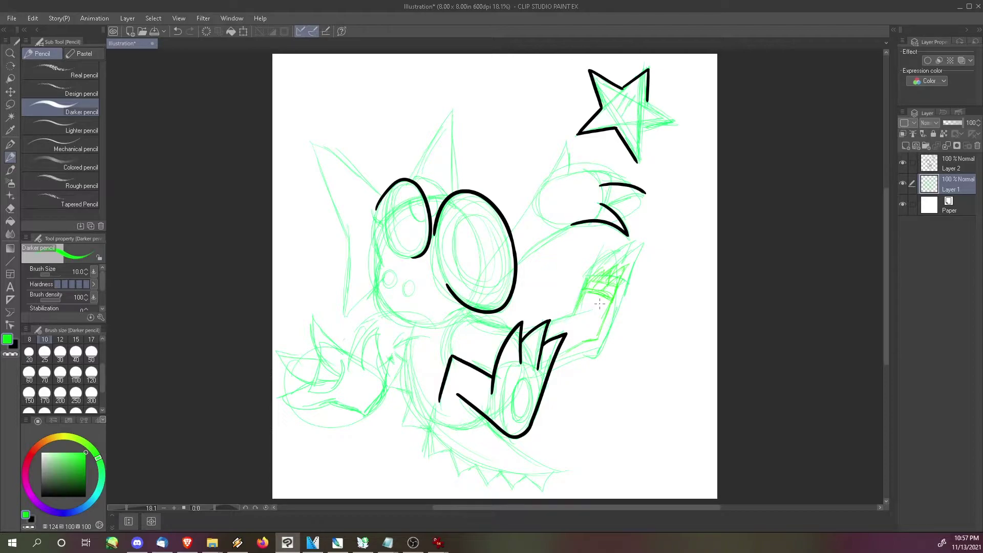
- Ink the lowered clawed hand, its arm and the shoulder curve in black on Layer 1 with the G-pen at size 60
key("x")
key("p")
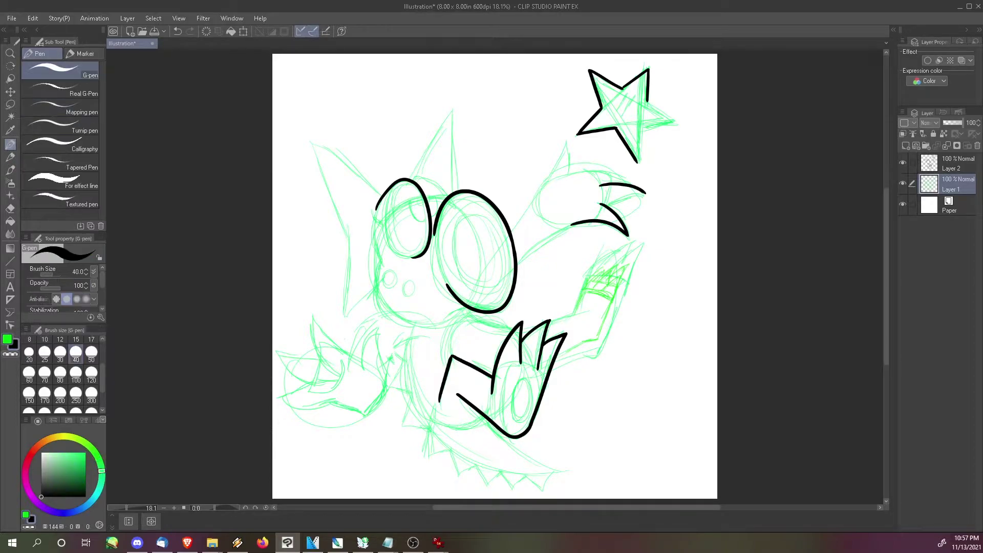
mouse_move(362, 354)
left_mouse_down()
mouse_move(363, 366)
mouse_move(388, 379)
mouse_move(380, 399)
left_mouse_up()
left_click_drag(312, 317, 360, 363)
mouse_move(312, 319)
left_mouse_down()
mouse_move(338, 374)
mouse_move(376, 330)
mouse_move(377, 404)
mouse_move(361, 359)
mouse_move(340, 378)
left_mouse_up()
key("ctrl+z")
key("ctrl+z")
key("ctrl+z")
key("ctrl+z")
mouse_move(277, 351)
left_mouse_down()
mouse_move(325, 364)
mouse_move(279, 400)
mouse_move(369, 413)
left_mouse_up()
left_click_drag(352, 353, 442, 330)
left_click_drag(387, 370, 407, 338)
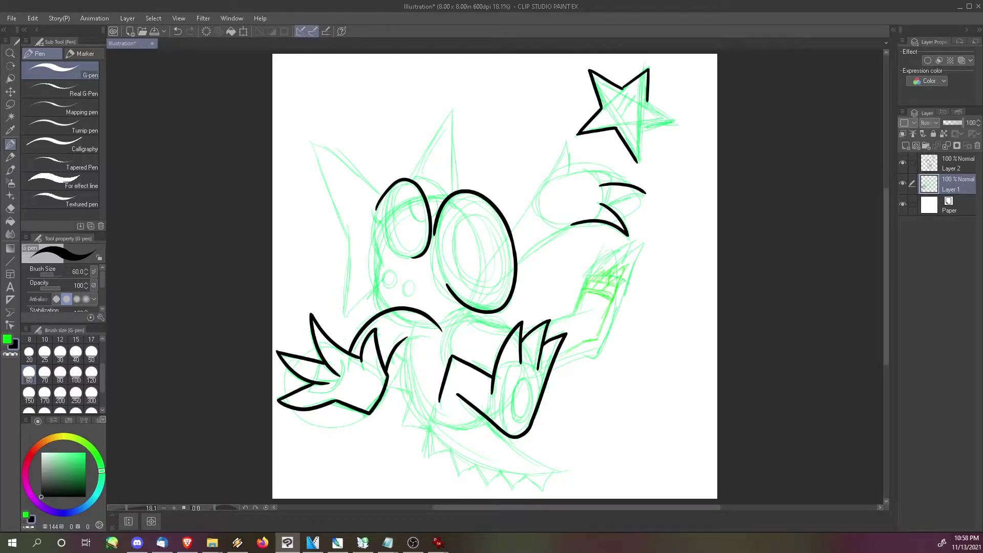
- Ink the body's underside, the bump between the eyes, the cheek edge and the chest line, using pen size 40 for the finer lines
left_click_drag(443, 422, 485, 425)
key("ctrl+z")
left_click_drag(470, 320, 514, 334)
key("ctrl+z")
left_click_drag(431, 237, 434, 245)
left_click(76, 353)
left_click_drag(414, 180, 449, 196)
mouse_move(377, 203)
left_mouse_down()
mouse_move(376, 278)
mouse_move(386, 304)
left_mouse_up()
mouse_move(451, 319)
left_mouse_down()
mouse_move(468, 309)
mouse_move(513, 328)
left_mouse_up()
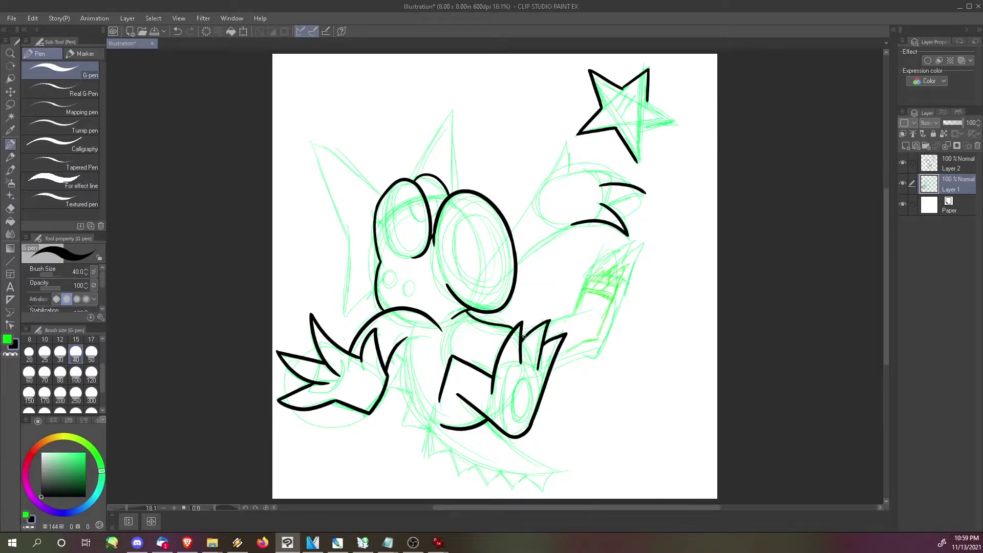
- Ink the curve of the back and both edges of the tail down to its tip
mouse_move(406, 340)
left_mouse_down()
mouse_move(433, 342)
mouse_move(432, 428)
left_mouse_up()
key("ctrl+z")
mouse_move(405, 343)
left_mouse_down()
mouse_move(463, 457)
mouse_move(556, 470)
left_mouse_up()
left_click_drag(488, 422, 556, 470)
- Ink the back foot's outer edge, the underside of the raised arm and the star's remaining outline with a shine line
left_click_drag(557, 355, 597, 339)
left_click_drag(621, 278, 597, 340)
left_click_drag(601, 293, 622, 277)
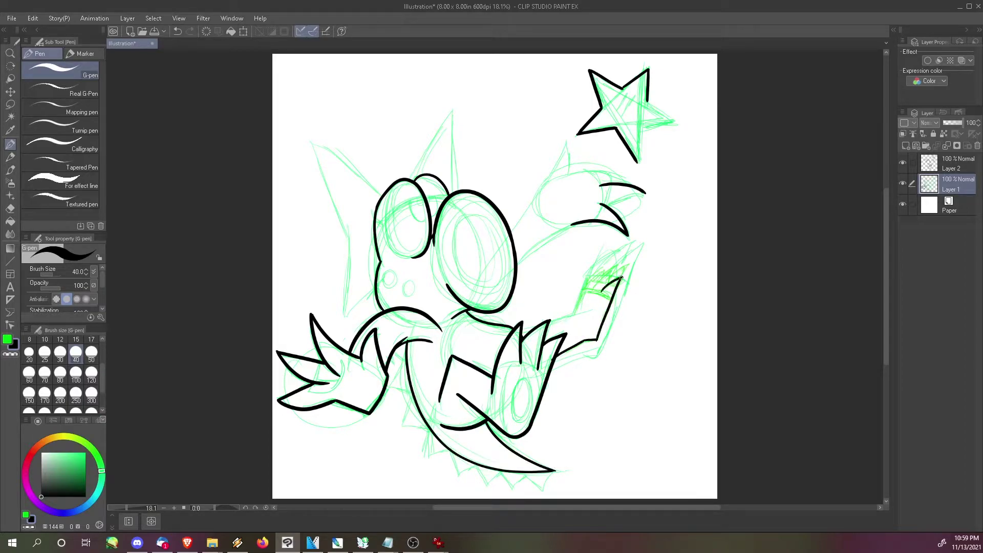
left_click_drag(516, 266, 564, 230)
mouse_move(648, 101)
left_mouse_down()
mouse_move(675, 121)
mouse_move(641, 146)
mouse_move(639, 164)
left_mouse_up()
left_click_drag(617, 113, 630, 91)
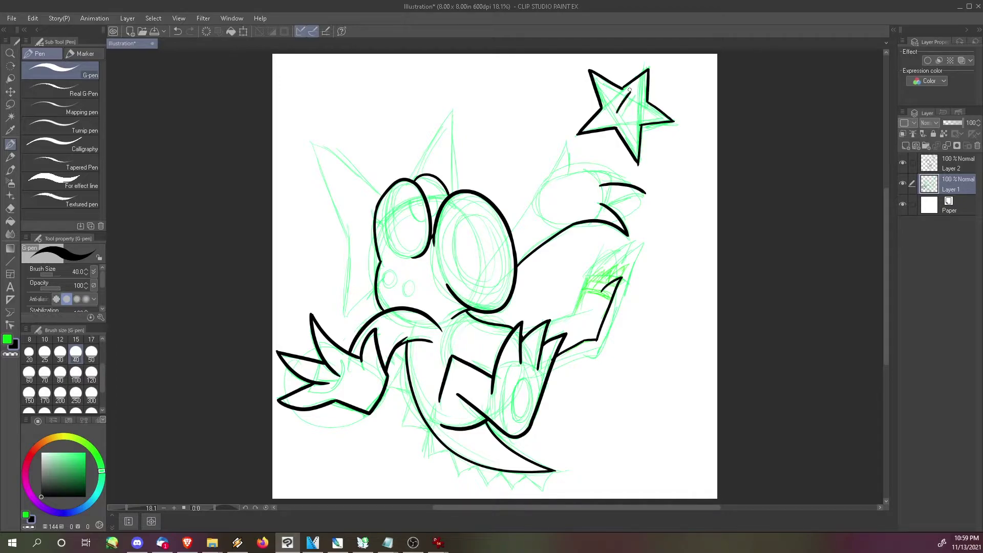
- Undo all the ink strokes made on Layer 1, keeping the redrawn green foot sketch
key("ctrl+z")
key("ctrl+z")
key("ctrl+z")
key("ctrl+z")
key("ctrl+z")
key("ctrl+z")
key("ctrl+z")
key("ctrl+z")
key("ctrl+z")
key("ctrl+z")
key("ctrl+z")
key("ctrl+z")
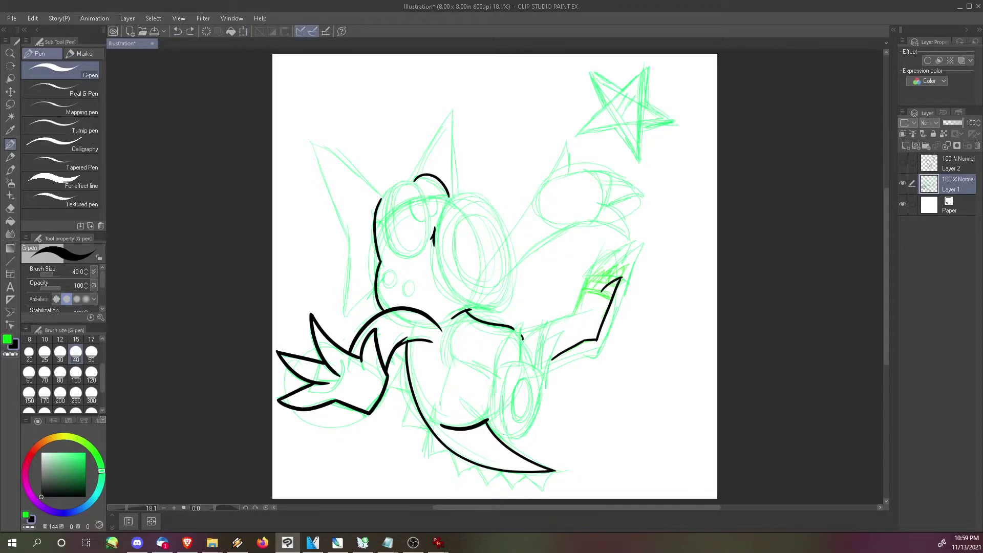
left_click(177, 32)
left_click(177, 31)
left_click(178, 31)
left_click(177, 31)
left_click(177, 31)
left_click(177, 31)
left_click(177, 31)
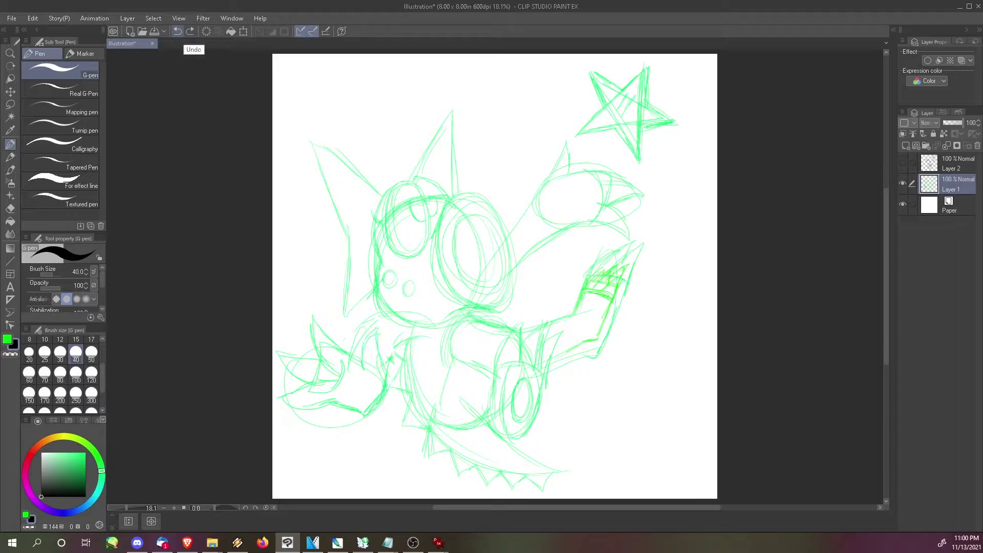
- Ink the lowered clawed hand on Layer 2 with the G-pen at size 60
left_click(951, 163)
left_click(29, 375)
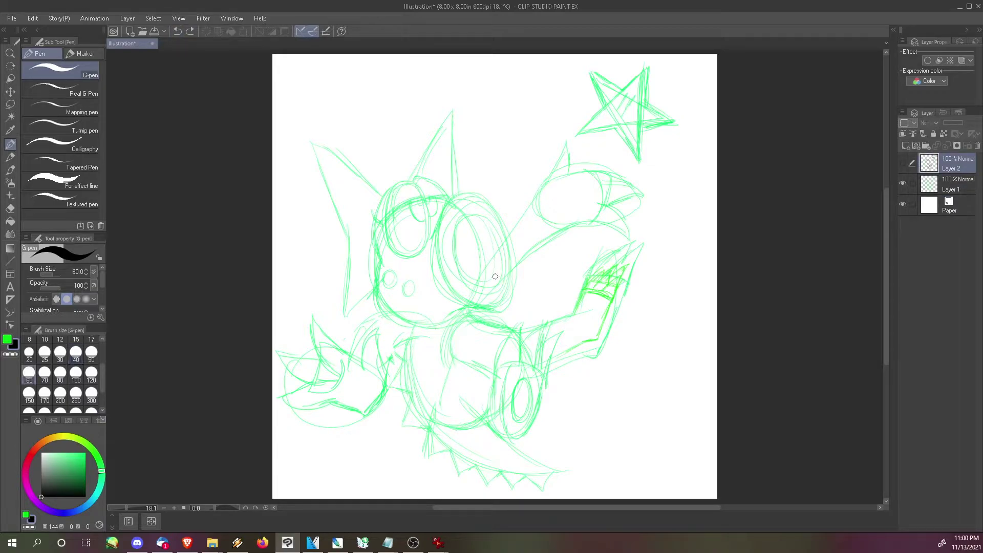
key("ctrl+z")
mouse_move(361, 368)
left_mouse_down()
mouse_move(377, 329)
mouse_move(388, 383)
left_mouse_up()
mouse_move(311, 314)
left_mouse_down()
mouse_move(361, 366)
mouse_move(335, 377)
left_mouse_up()
mouse_move(279, 355)
left_mouse_down()
mouse_move(323, 365)
mouse_move(333, 385)
left_mouse_up()
left_click_drag(279, 401, 313, 385)
mouse_move(279, 400)
left_mouse_down()
mouse_move(368, 413)
mouse_move(402, 345)
left_mouse_up()
- Ink the lowered arm's upper edge, the chest line below the snout and the body's underside on Layer 2
mouse_move(351, 356)
left_mouse_down()
mouse_move(364, 329)
mouse_move(437, 305)
left_mouse_up()
key("ctrl+z")
mouse_move(352, 358)
left_mouse_down()
mouse_move(422, 315)
mouse_move(474, 309)
mouse_move(515, 330)
left_mouse_up()
left_click_drag(439, 425, 487, 419)
- Lock the sketch layer, Layer 1, and complete the star's outline on Layer 2 with the pen at size 40
left_click(75, 353)
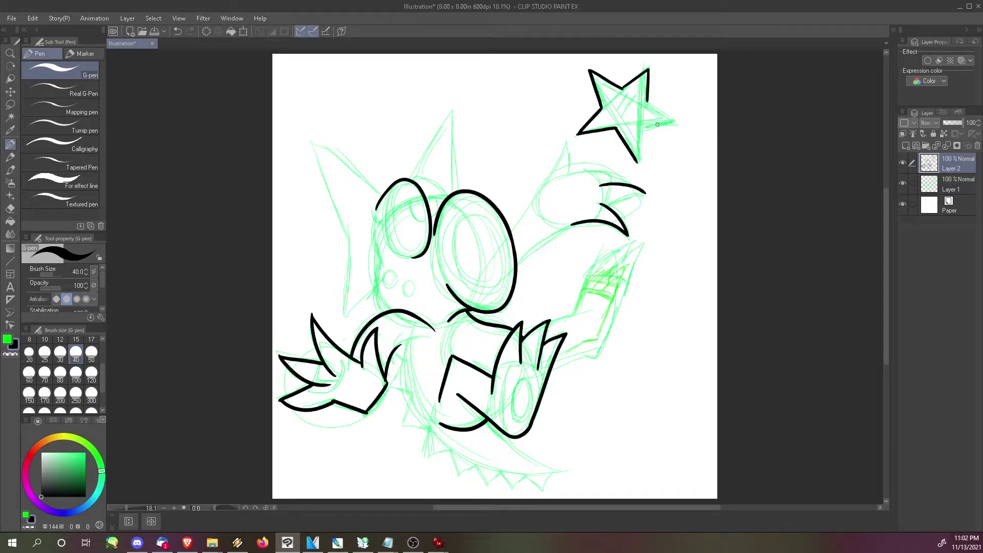
left_click(951, 184)
left_click(933, 134)
left_click(951, 162)
left_click_drag(647, 101, 676, 118)
mouse_move(641, 126)
left_mouse_down()
mouse_move(676, 118)
mouse_move(638, 162)
left_mouse_up()
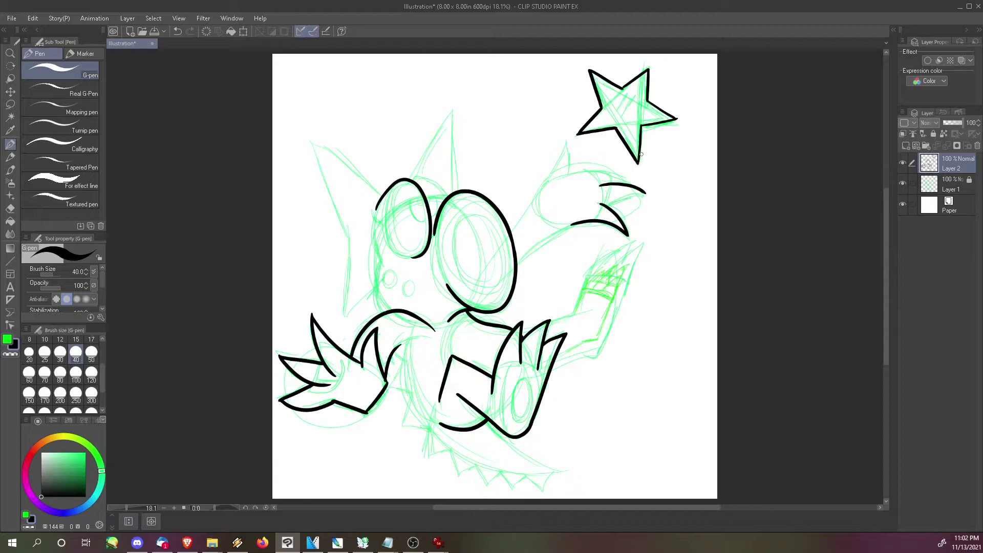
- Ink the far eye bump and cheek edge, and the back curving into the pointed tail
left_click_drag(413, 177, 441, 184)
left_click_drag(373, 223, 382, 313)
mouse_move(394, 351)
left_mouse_down()
mouse_move(417, 353)
mouse_move(393, 351)
mouse_move(406, 343)
mouse_move(420, 413)
mouse_move(500, 475)
mouse_move(561, 475)
left_mouse_up()
mouse_move(487, 420)
left_mouse_down()
mouse_move(535, 462)
mouse_move(561, 472)
left_mouse_up()
- Ink the back leg and its small clawed foot over the brighter green sketch
left_click_drag(525, 329, 580, 315)
left_click_drag(557, 357, 586, 341)
left_click_drag(624, 276, 598, 338)
left_click_drag(590, 292, 611, 269)
left_click_drag(573, 313, 605, 270)
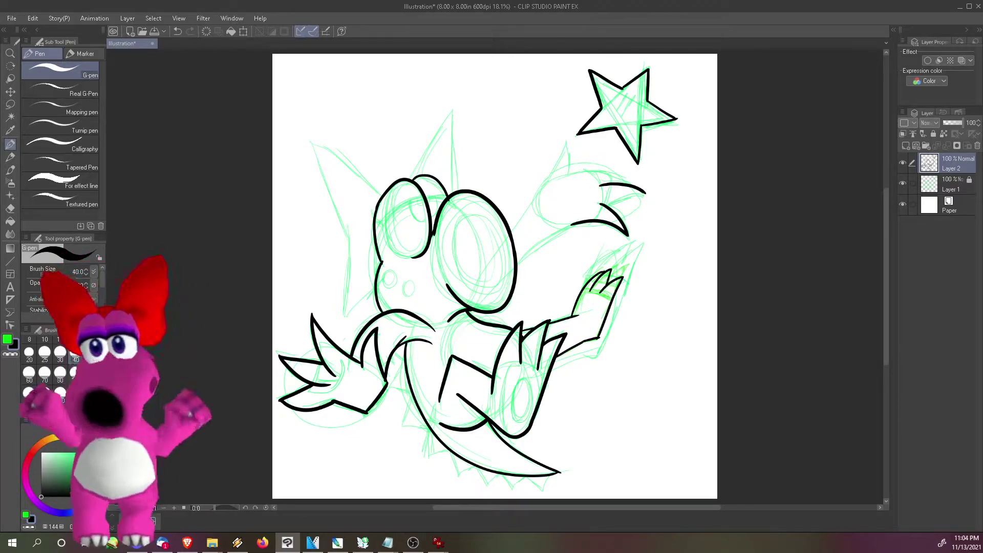
- Ink the larger bow loop, the inner curve of the snout and the front foot's toe and sole lines
left_click_drag(311, 142, 382, 196)
mouse_move(472, 207)
left_mouse_down()
mouse_move(453, 243)
mouse_move(503, 278)
left_mouse_up()
mouse_move(311, 142)
left_mouse_down()
mouse_move(349, 236)
mouse_move(346, 322)
mouse_move(375, 288)
left_mouse_up()
left_click_drag(498, 368, 547, 372)
left_click_drag(504, 366, 507, 432)
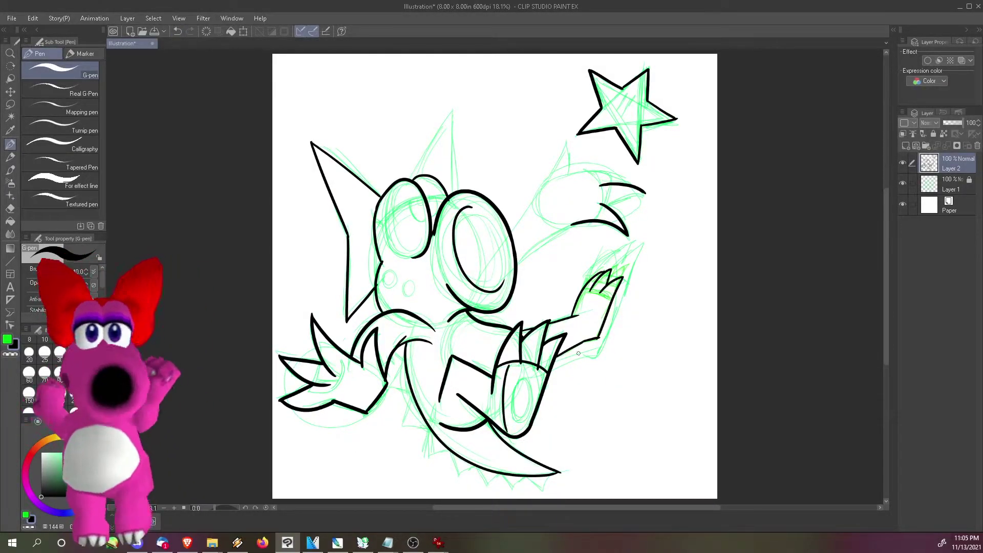
- Ink the raised arm and hand, and mark off the claws on both hands
left_click_drag(518, 264, 580, 223)
mouse_move(509, 231)
left_mouse_down()
mouse_move(575, 135)
mouse_move(568, 172)
mouse_move(623, 180)
mouse_move(641, 192)
mouse_move(627, 193)
mouse_move(619, 176)
mouse_move(614, 224)
left_mouse_up()
left_click_drag(547, 206, 563, 195)
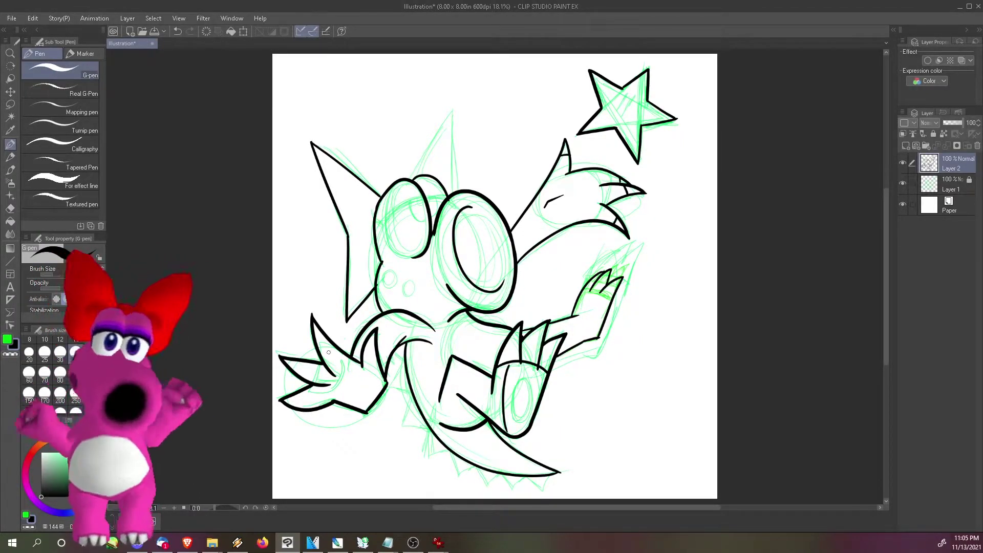
left_click_drag(300, 393, 307, 411)
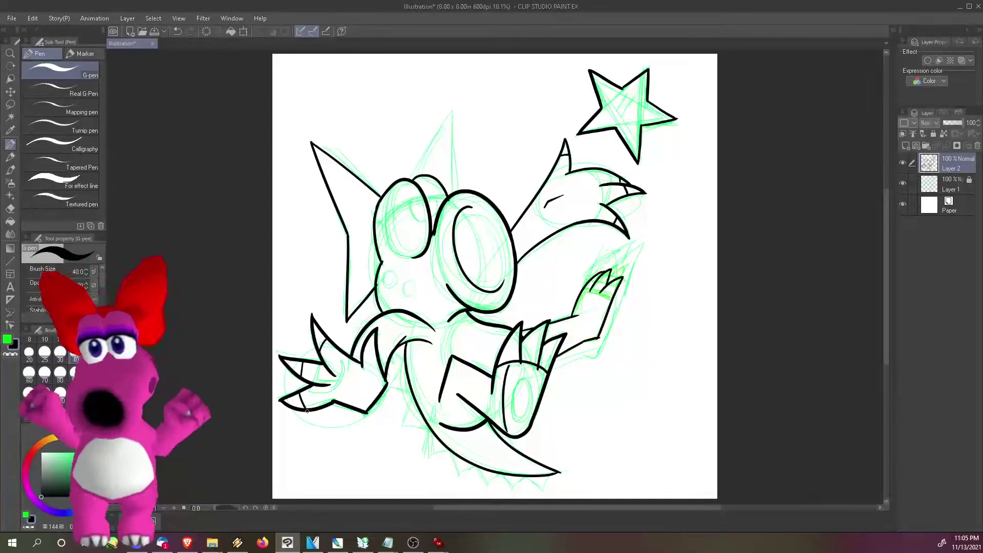
- Ink the second pointed bow loop above the head and the oval opening of the snout with the pen at size 30
mouse_move(409, 179)
left_mouse_down()
mouse_move(453, 138)
mouse_move(453, 193)
left_mouse_up()
mouse_move(459, 215)
left_mouse_down()
mouse_move(470, 212)
mouse_move(498, 261)
mouse_move(491, 292)
left_mouse_up()
mouse_move(492, 240)
left_mouse_down()
mouse_move(499, 268)
mouse_move(491, 291)
left_mouse_up()
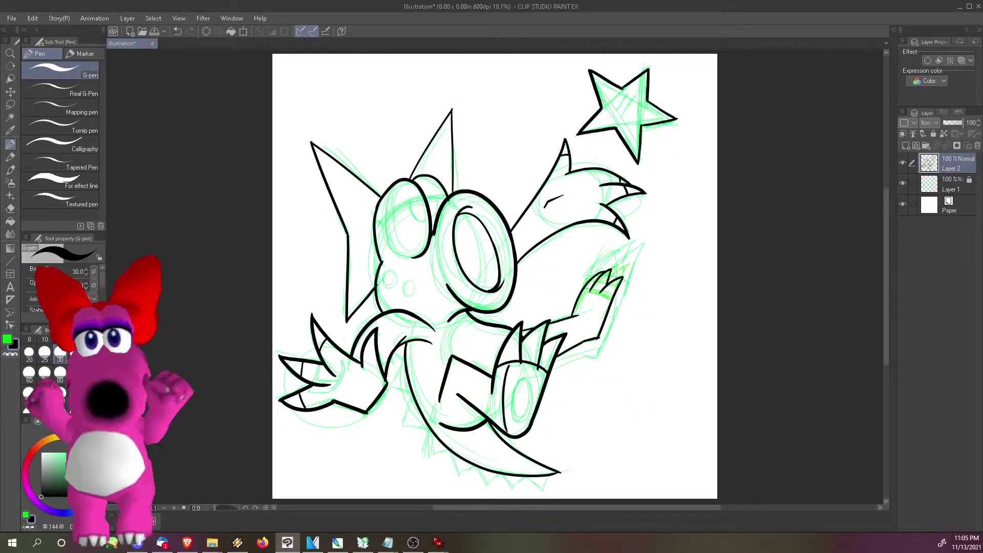
- Ink the half-closed eyes with their lids, lashes and pupils, discarding the black cheek spot
left_click_drag(393, 185, 416, 258)
mouse_move(385, 202)
left_mouse_down()
mouse_move(417, 221)
mouse_move(384, 213)
mouse_move(413, 256)
mouse_move(425, 202)
mouse_move(446, 195)
left_mouse_up()
key("ctrl+z")
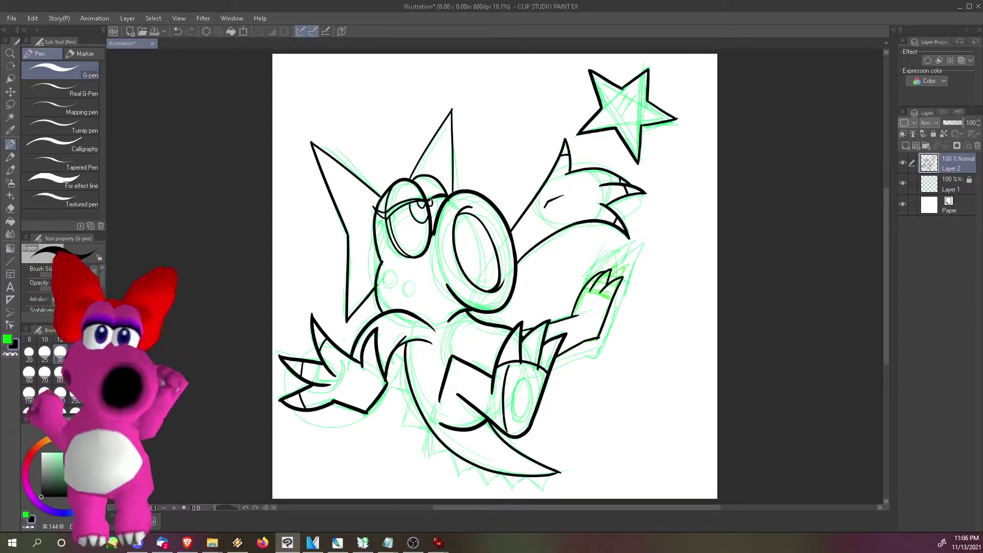
left_click_drag(380, 279, 396, 273)
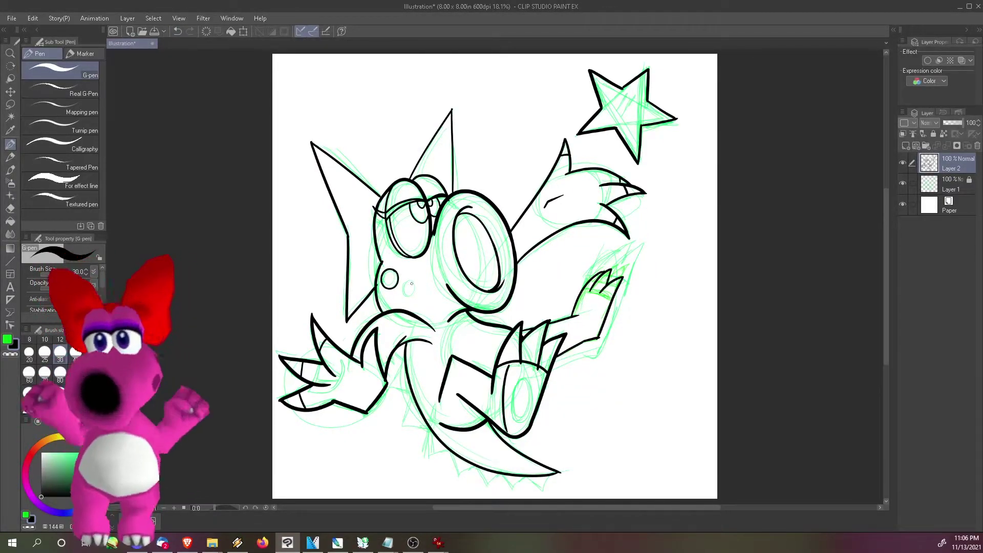
key("ctrl+z")
- Ink the row of spikes along the back and tail, and add the finishing lines on the back foot and star
mouse_move(394, 352)
left_mouse_down()
mouse_move(404, 363)
mouse_move(391, 386)
mouse_move(411, 394)
mouse_move(403, 424)
left_mouse_up()
mouse_move(403, 424)
left_mouse_down()
mouse_move(426, 425)
mouse_move(435, 454)
mouse_move(459, 477)
mouse_move(558, 486)
left_mouse_up()
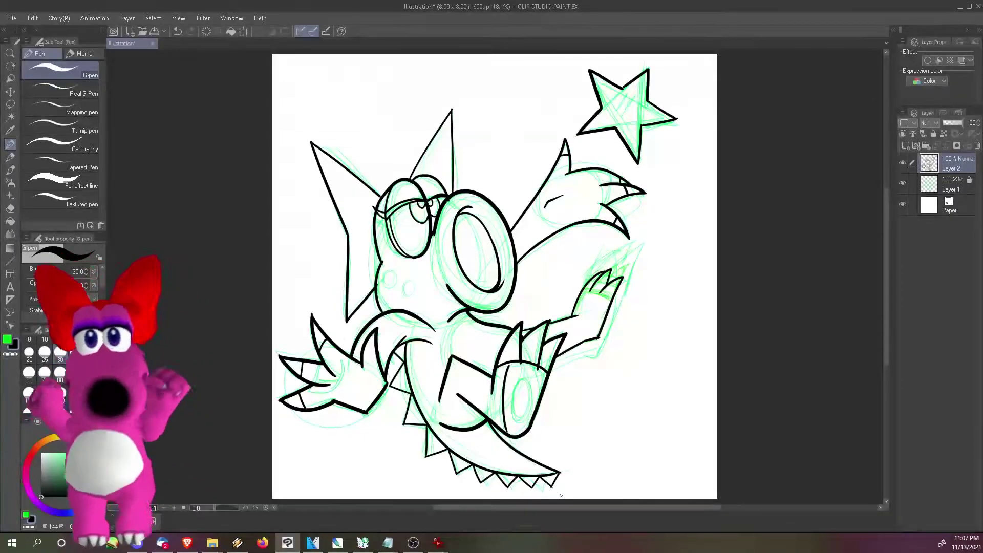
left_click_drag(583, 291, 612, 299)
left_click_drag(631, 91, 618, 110)
left_click_drag(638, 95, 627, 116)
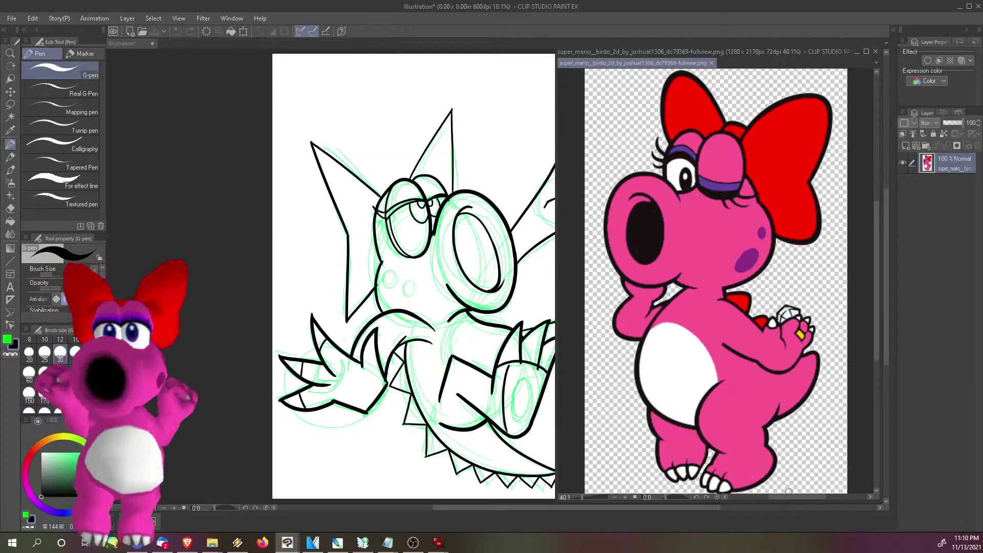
- Sample the purple cheek spot from the Birdo reference image and outline the two cheek spots with it on Layer 2
key("i")
left_click(746, 260)
key("p")
mouse_move(393, 273)
left_mouse_down()
mouse_move(393, 285)
mouse_move(387, 272)
left_mouse_up()
key("ctrl+z")
left_click_drag(408, 281, 407, 281)
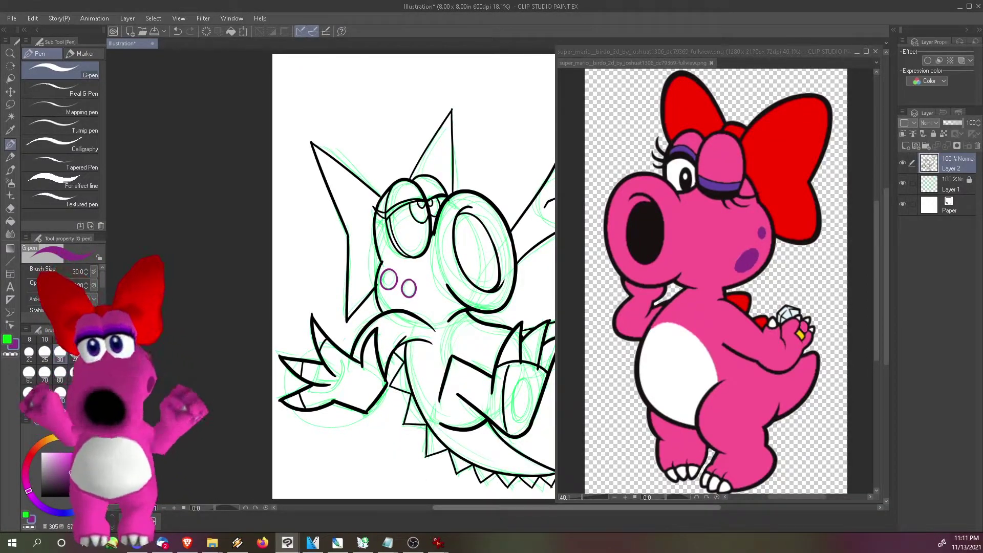
- Choose a pale yellow and outline the oval pad on the front foot's sole
left_click(56, 437)
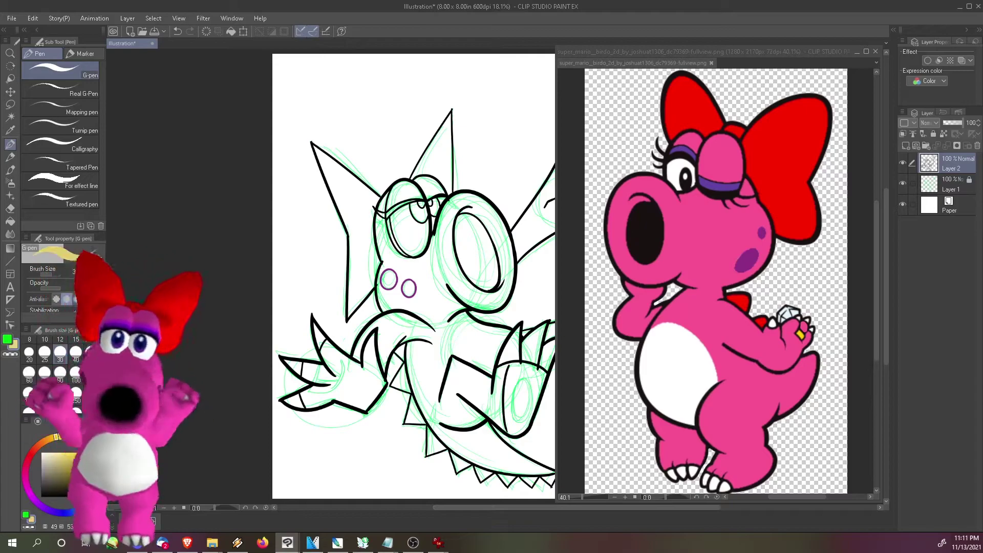
key("ctrl+z")
mouse_move(533, 398)
left_mouse_down()
mouse_move(511, 402)
mouse_move(534, 409)
left_mouse_up()
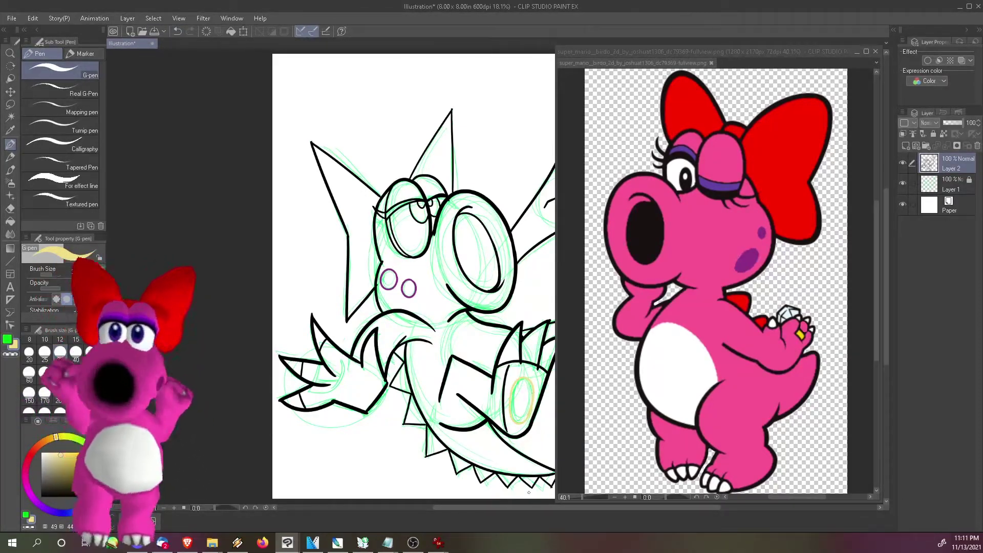
left_click_drag(509, 507, 561, 507)
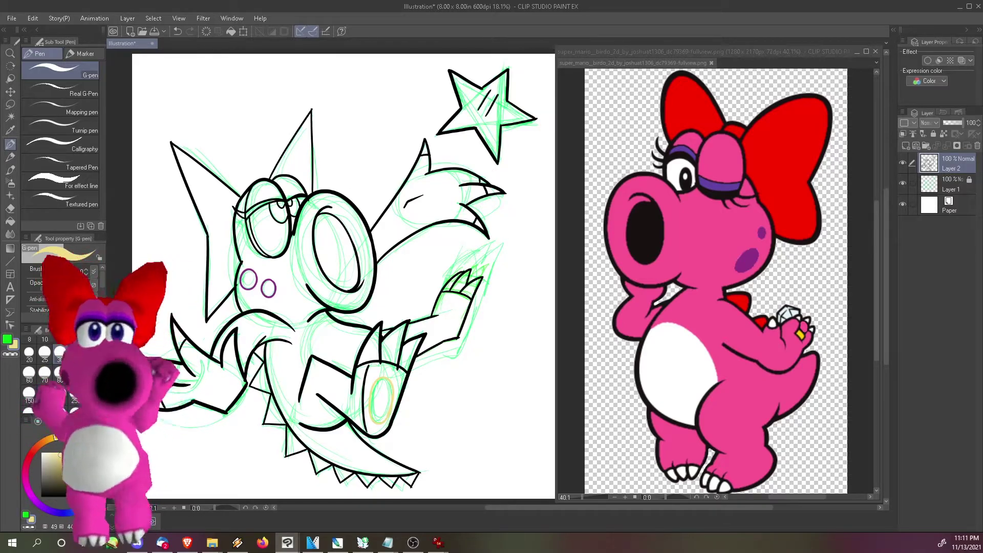
- Try unlocking and deleting the sketch layer, Layer 1, then undo both and return to Layer 2
left_click(947, 184)
left_click(933, 134)
left_click(977, 145)
left_click(498, 201)
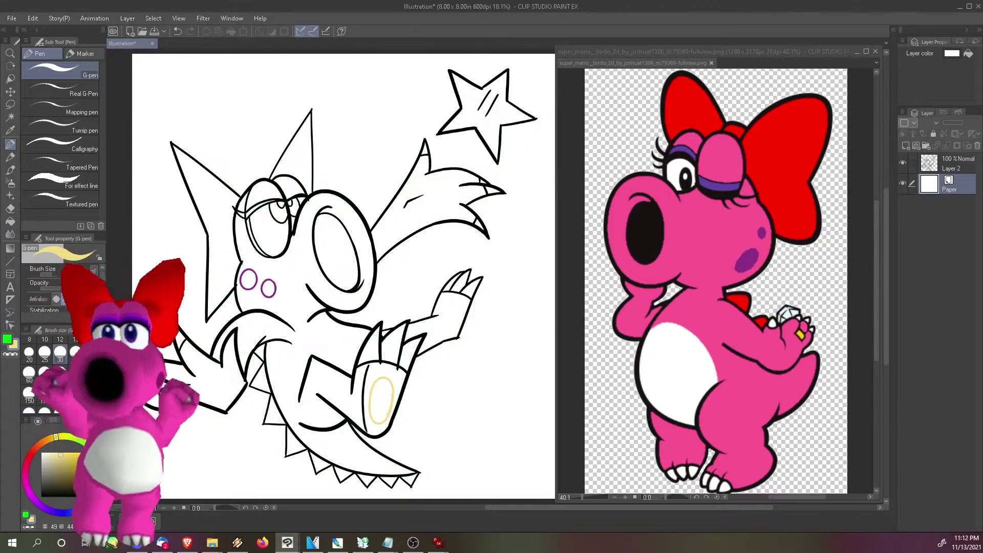
key("ctrl+z")
key("ctrl+z")
left_click(946, 162)
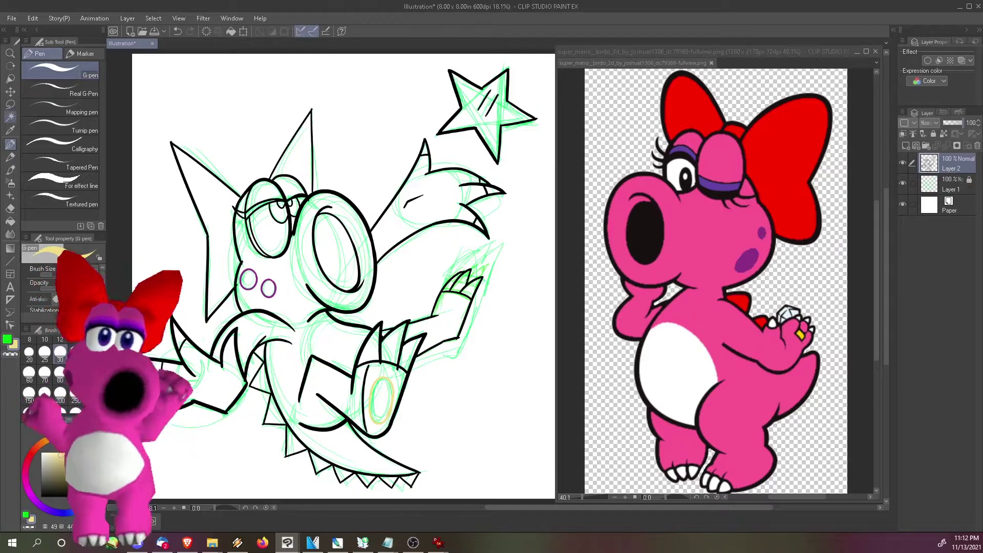
- Sample the reference's body pink and draw the belly's upper curve on a new layer between the line art and the sketch
left_click(717, 246, "alt")
key("p")
key("ctrl+z")
key("ctrl+shift+n")
left_click_drag(331, 319, 308, 354)
key("ctrl+z")
mouse_move(336, 321)
left_mouse_down()
mouse_move(311, 338)
mouse_move(309, 357)
left_mouse_up()
key("ctrl+z")
key("ctrl+y")
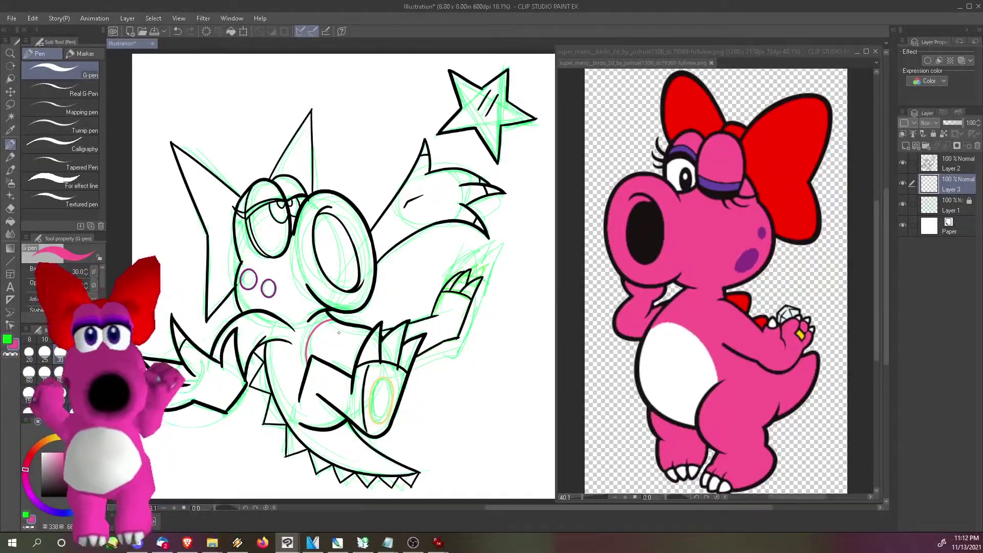
- Tidy the black line art on Layer 2 by alternately erasing and redrawing small stretches of line
left_click(928, 162)
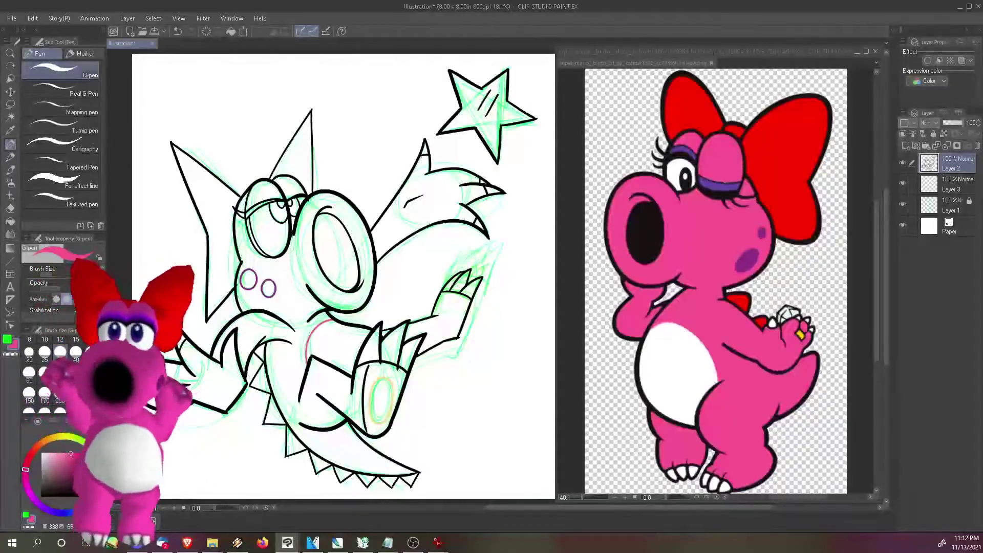
key("e")
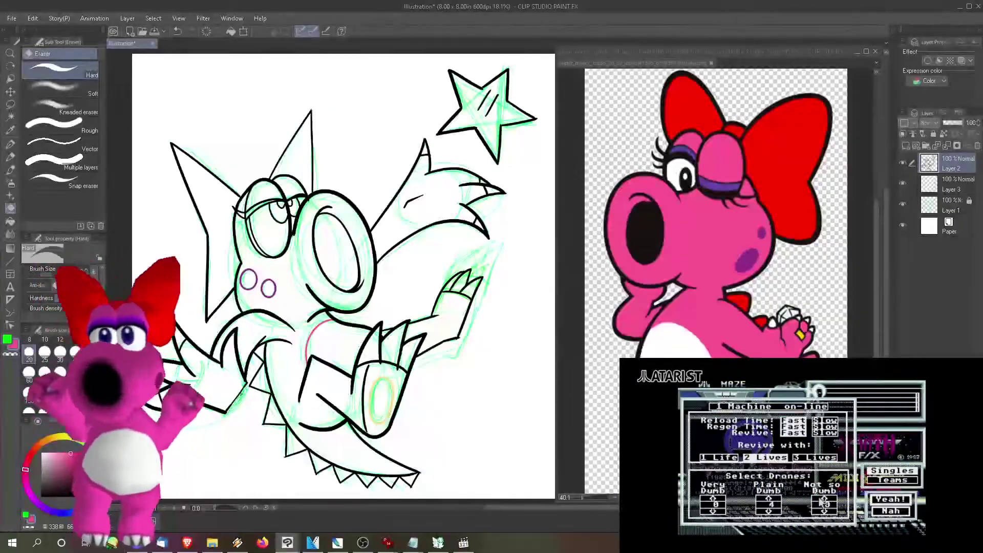
key("p")
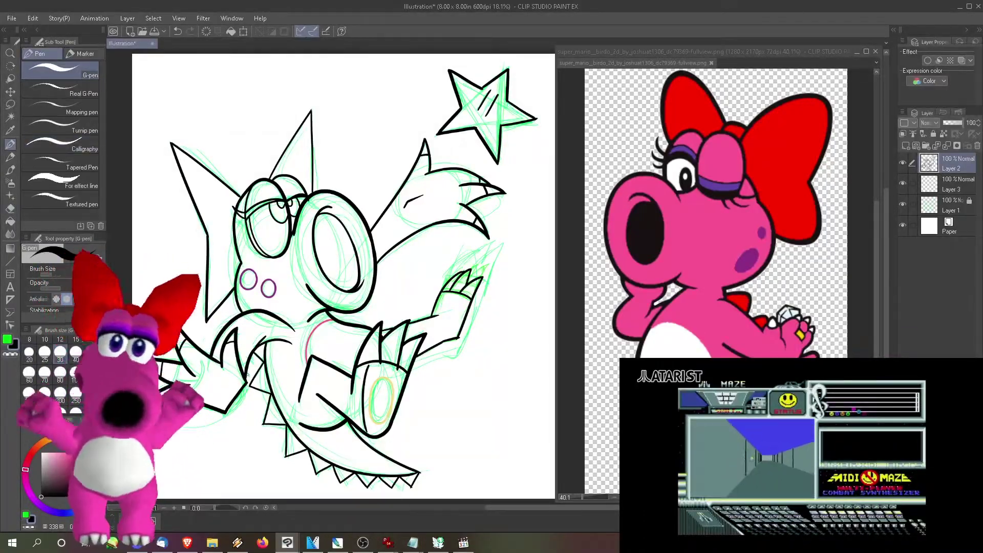
key("e")
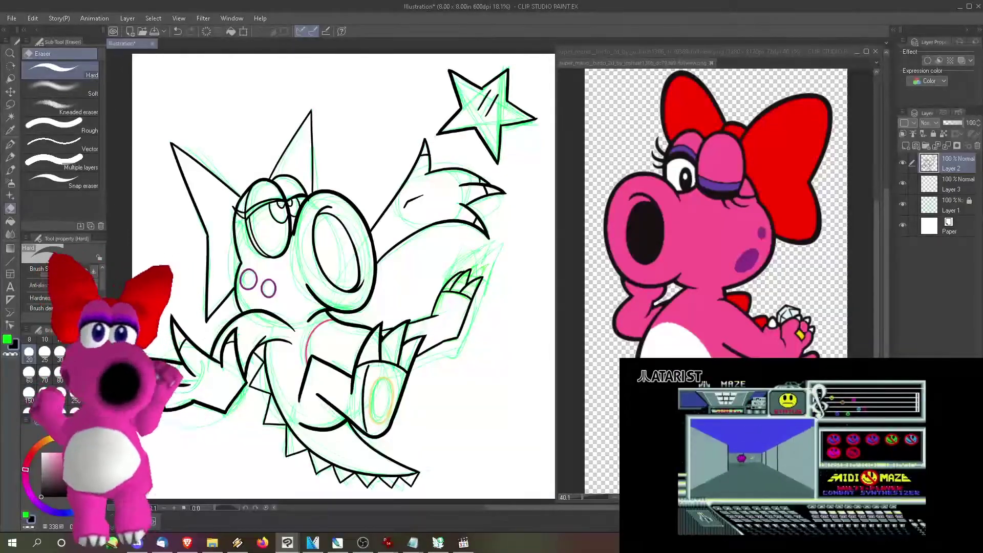
- Delete the green sketch layer, Layer 1, from beneath the line art
key("alt+[")
key("alt+[")
key("Delete")
key("Return")
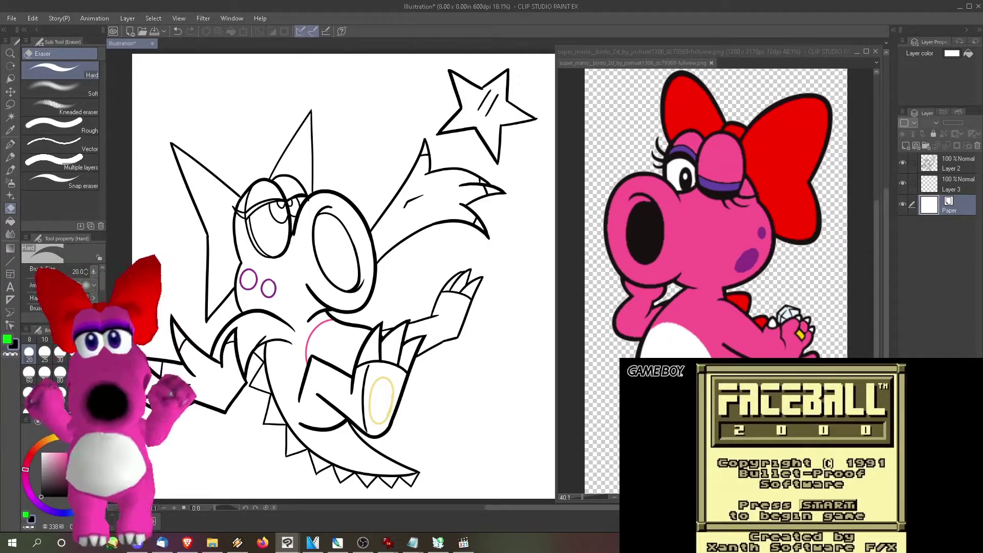
- Touch up the line art on Layer 2, thickening the upper eyelid lines and fixing the outline beside the bow
left_click(947, 163)
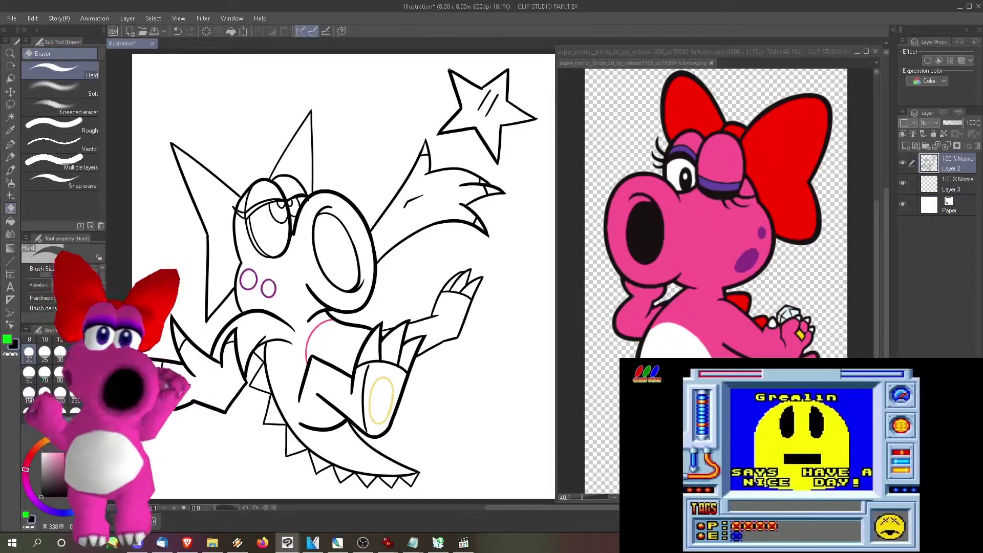
key("p")
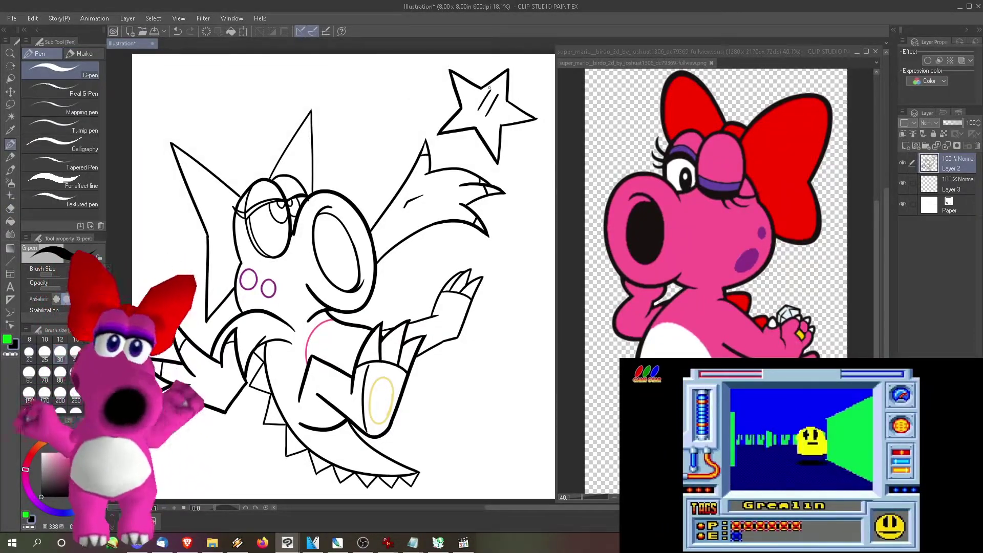
key("e")
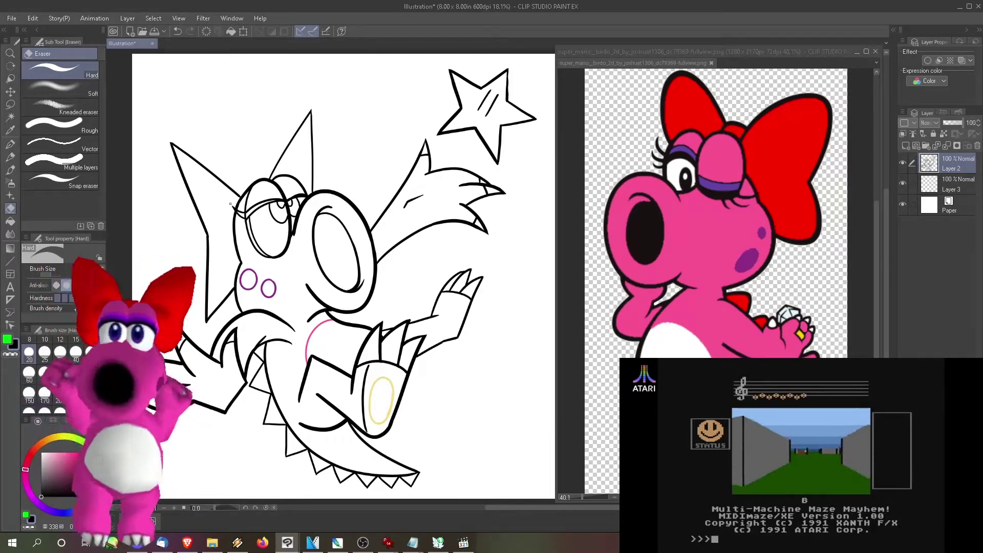
key("p")
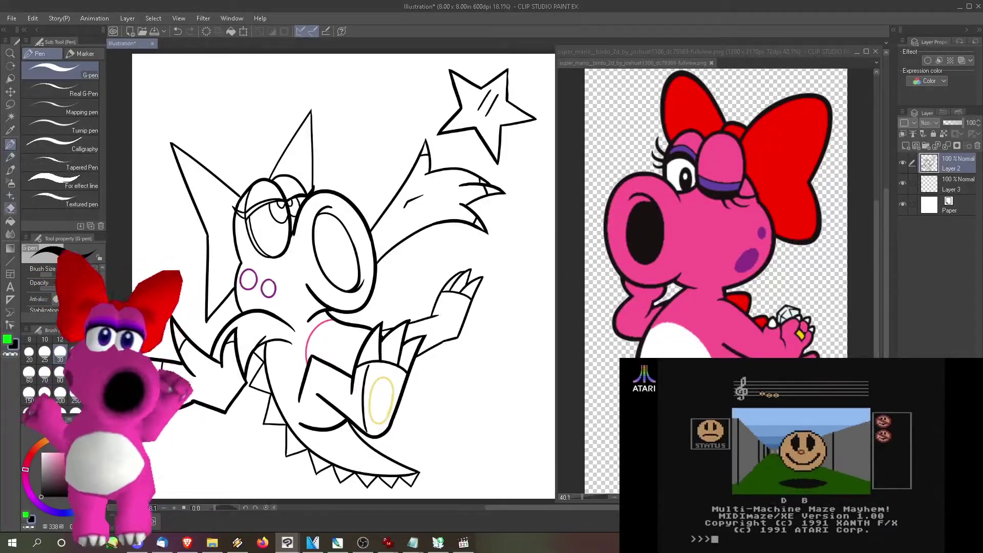
- Fill the mouth opening and the pupils with black on Layer 3
left_click(9, 222)
left_click(946, 184)
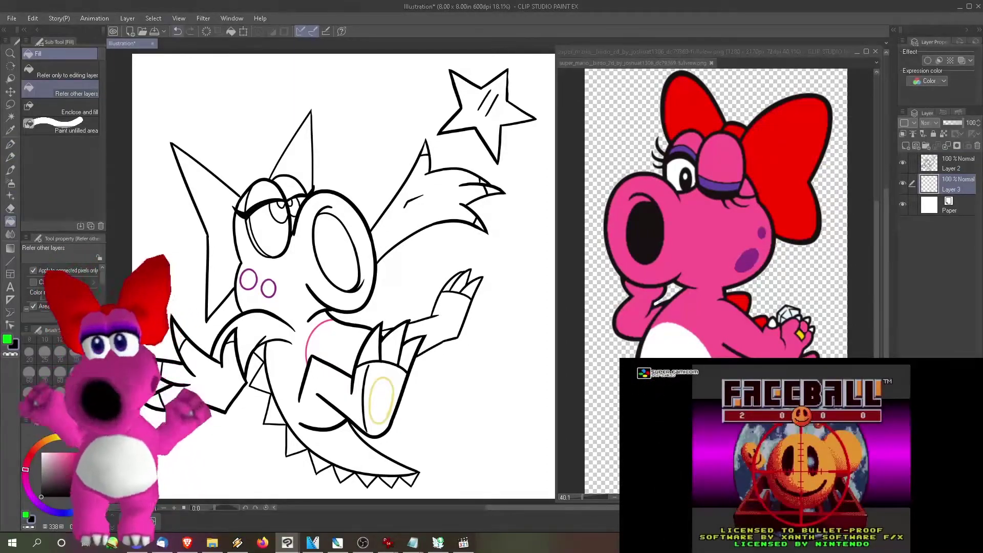
left_click(336, 251)
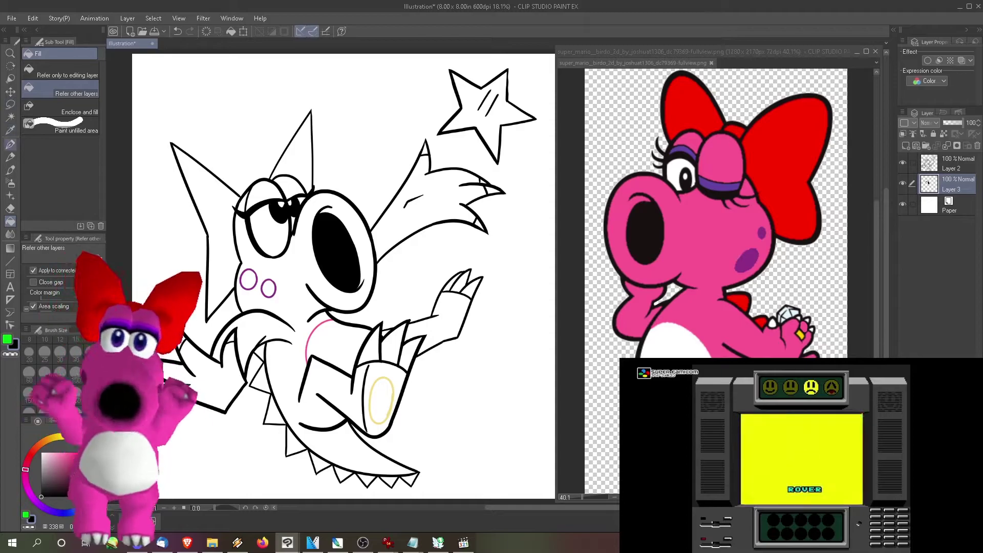
- Try drawing a ring with a faceted gem on the raised hand's finger on Layer 3, then undo the strokes
key("p")
key("ctrl+alt+0")
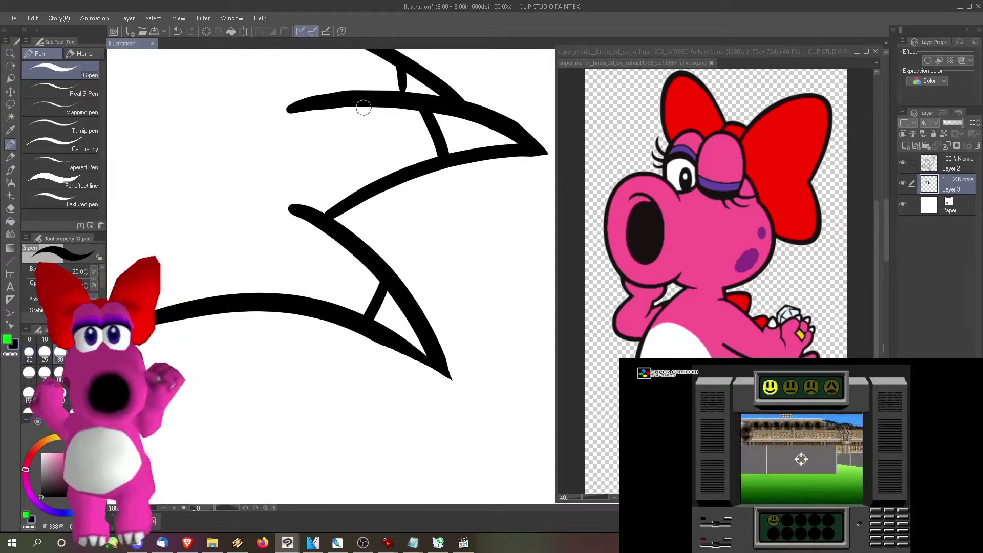
left_click_drag(396, 109, 401, 168)
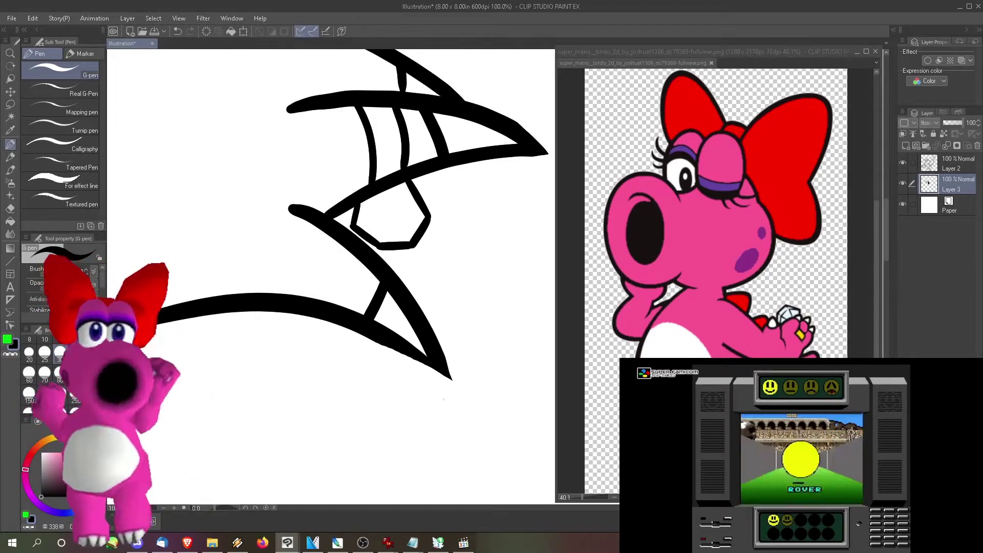
key("ctrl+z")
key("ctrl+z")
key("ctrl+z")
key("ctrl+z")
key("ctrl+z")
- Draw the ring band and its faceted gem on the raised hand's finger on Layer 2 with a 20-size G-pen
left_click(948, 163)
left_click_drag(372, 107, 388, 177)
left_click_drag(340, 109, 361, 158)
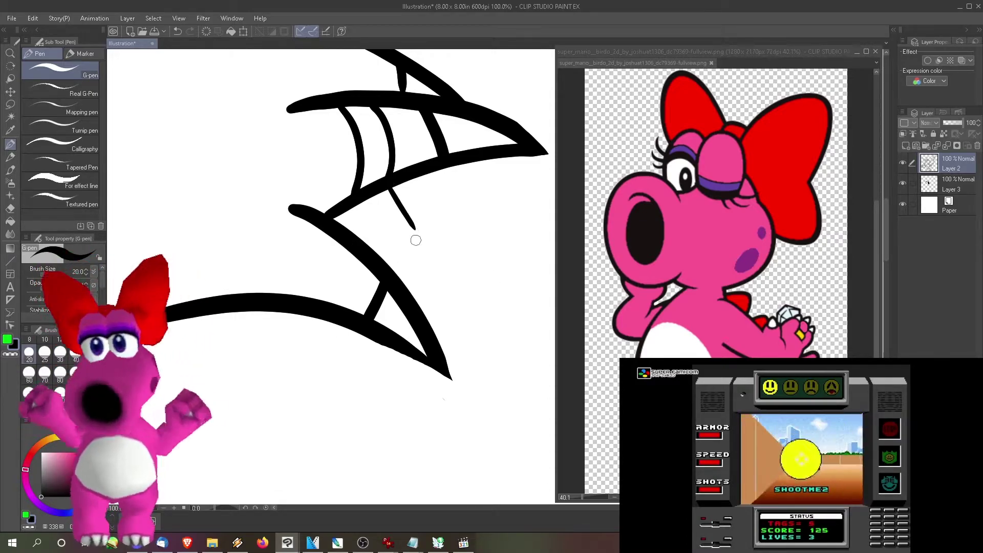
left_click_drag(344, 230, 343, 232)
mouse_move(357, 237)
left_mouse_down()
mouse_move(426, 224)
mouse_move(420, 212)
mouse_move(417, 242)
mouse_move(379, 256)
left_mouse_up()
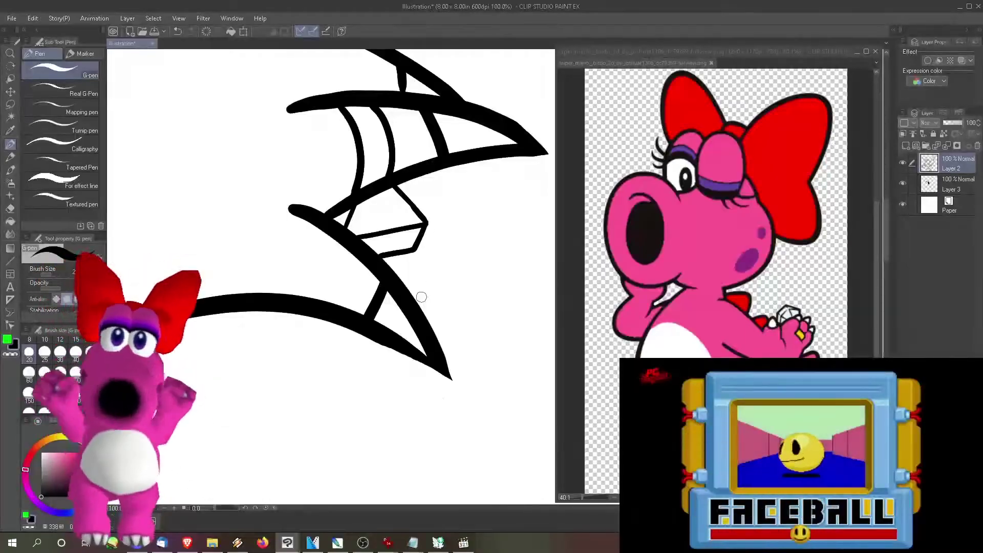
- Sample the reference's eyeshadow purple, fill a band above both eyes on Layer 3, and return to the outline's black with the G-pen
scroll(422, 297, "down", 5)
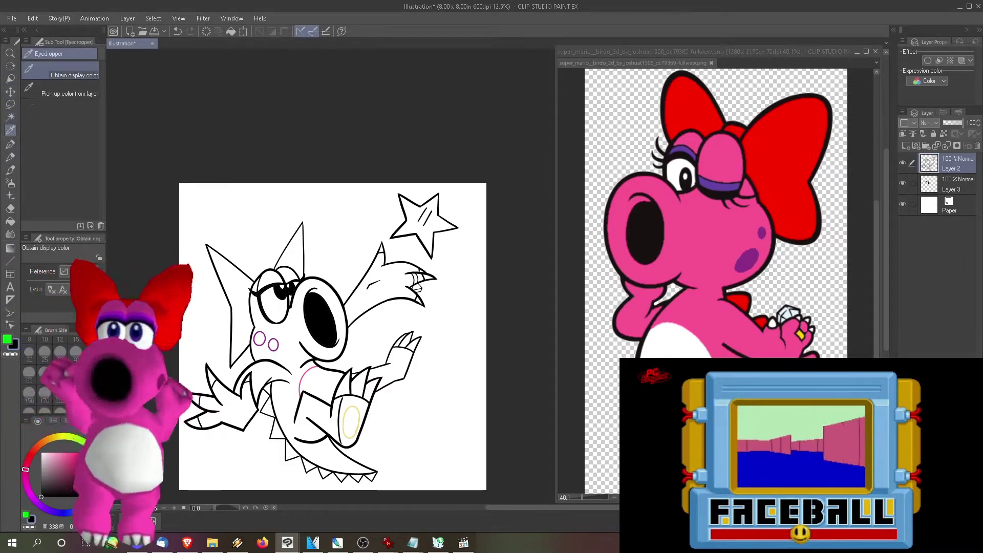
left_click(719, 185, "alt")
left_click(272, 277)
scroll(330, 309, "up", 3)
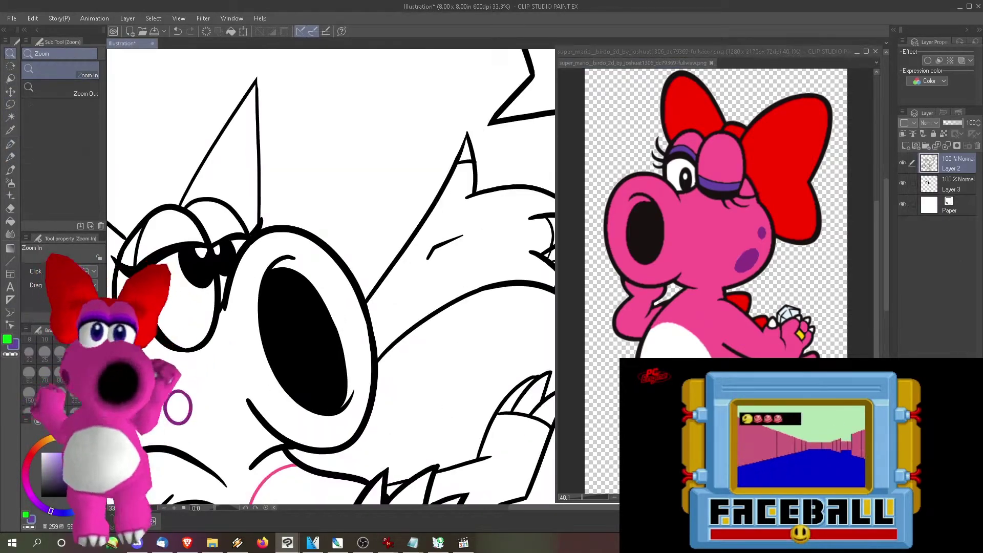
key("alt+[")
left_click_drag(138, 254, 235, 218)
left_click(10, 221)
left_click(174, 239)
left_click(224, 229)
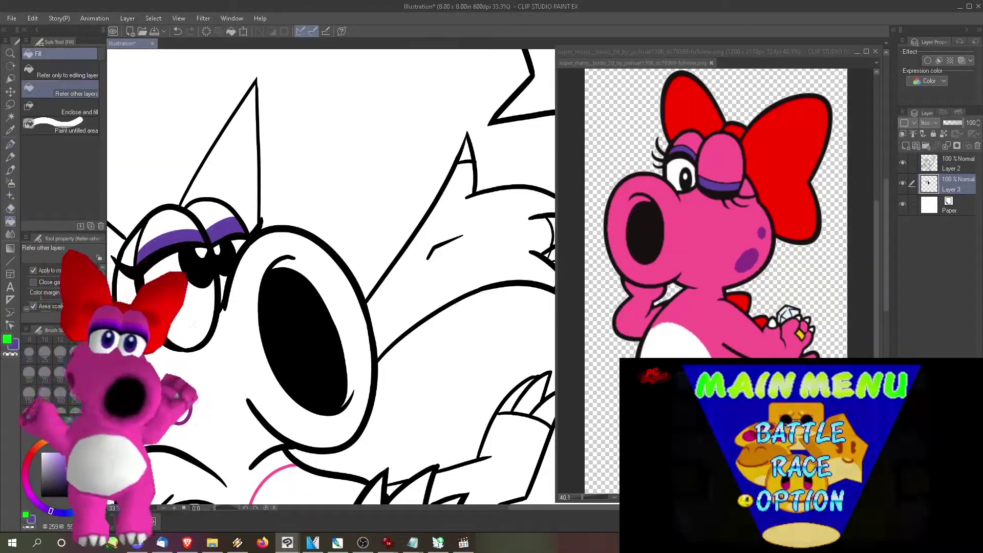
left_click(10, 145)
left_click(250, 233, "alt")
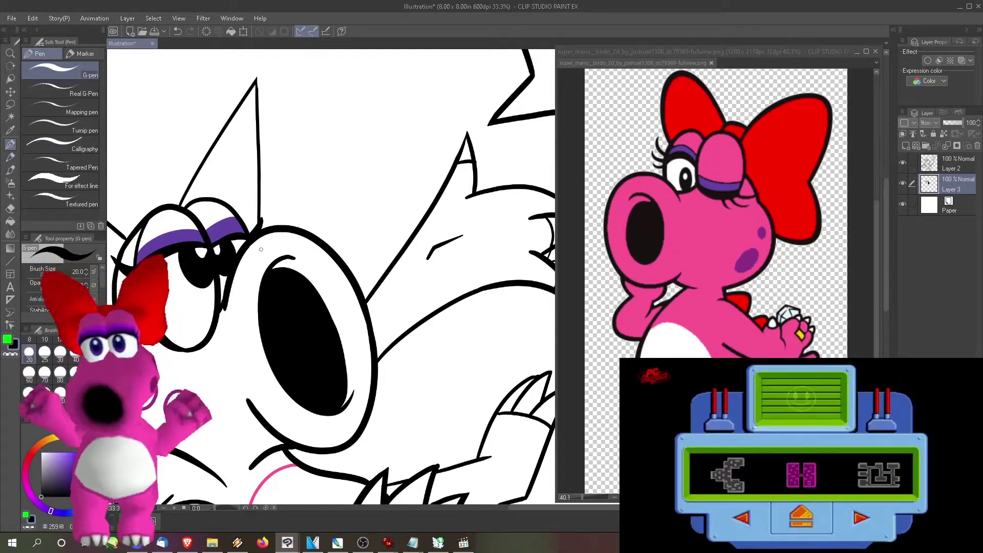
- Sample the reference's body pink and fill the head, body, arms, legs and tail with it on Layer 3
scroll(261, 252, "down", 3)
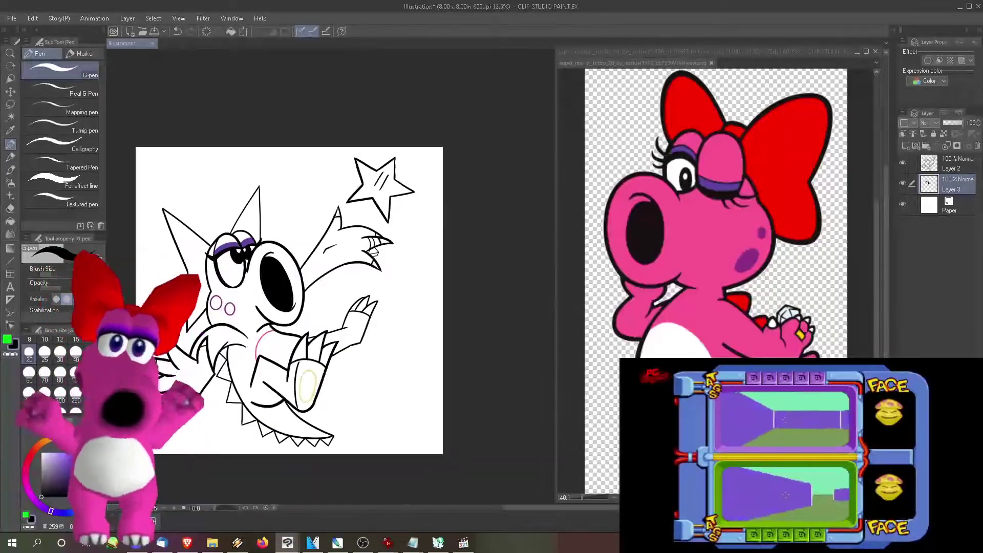
left_click_drag(261, 252, 261, 198)
left_click(717, 267, "alt")
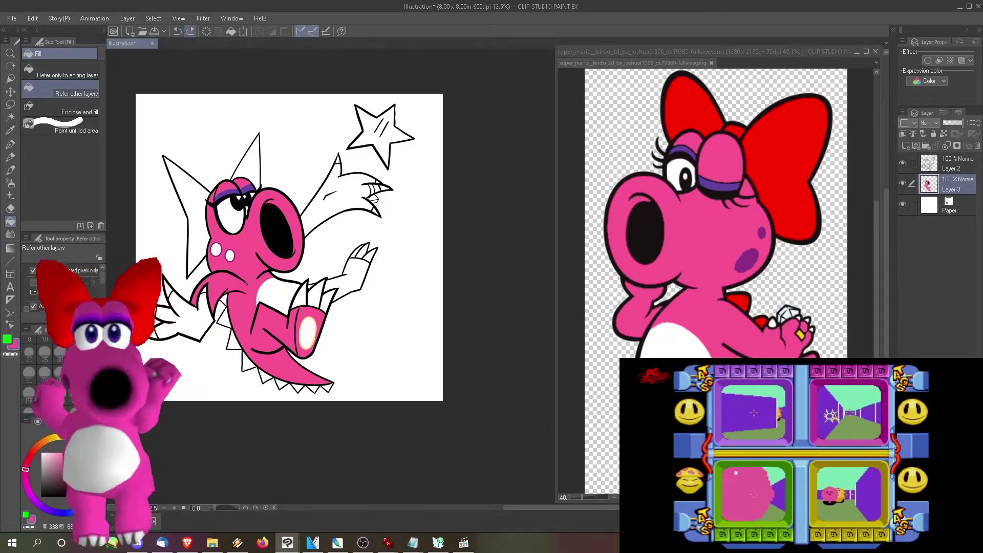
left_click(319, 194)
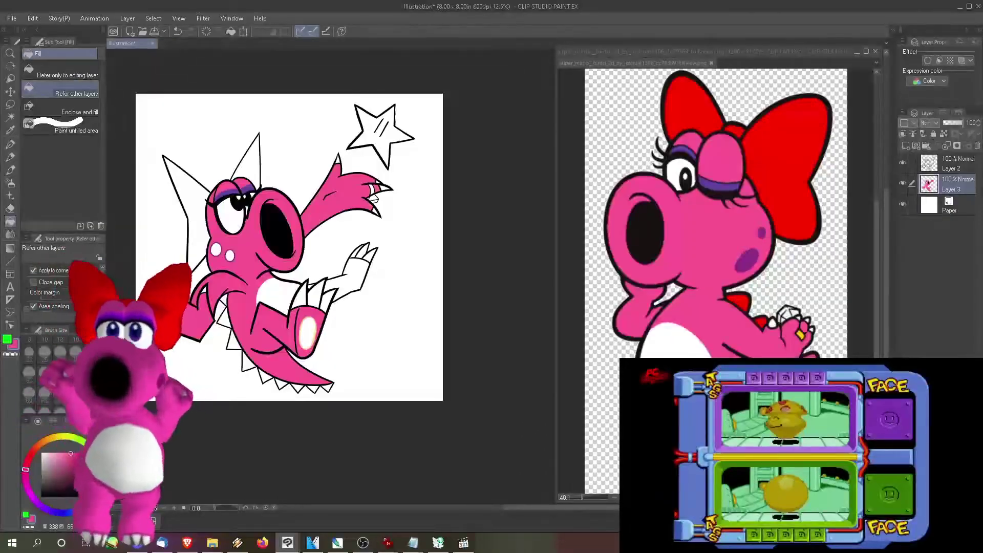
left_click(352, 275)
- Sample the reference bow's red and fill both halves of the bow and the spikes along the back and tail
key("i")
left_click(800, 334)
left_click(776, 154)
key("g")
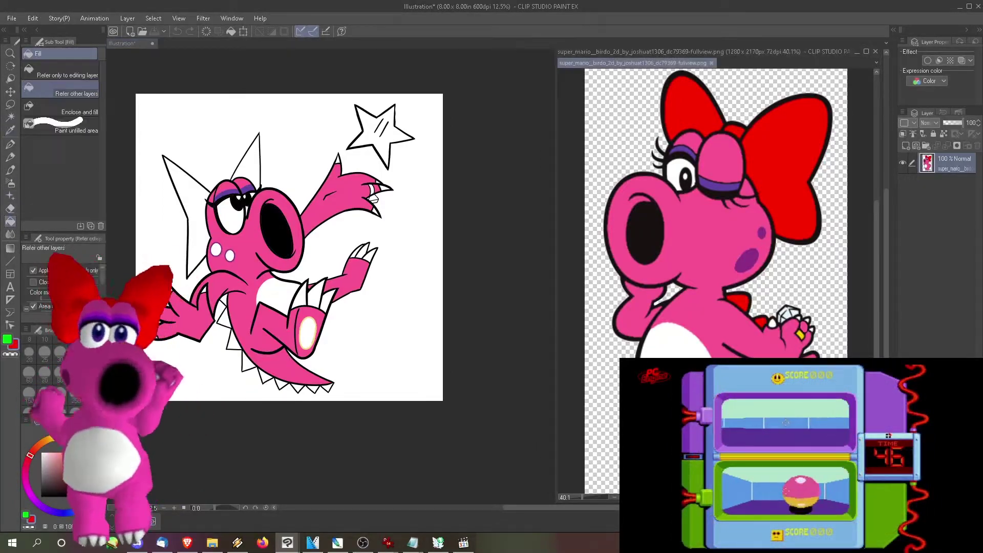
left_click(195, 216)
left_click(249, 164)
left_click(10, 144)
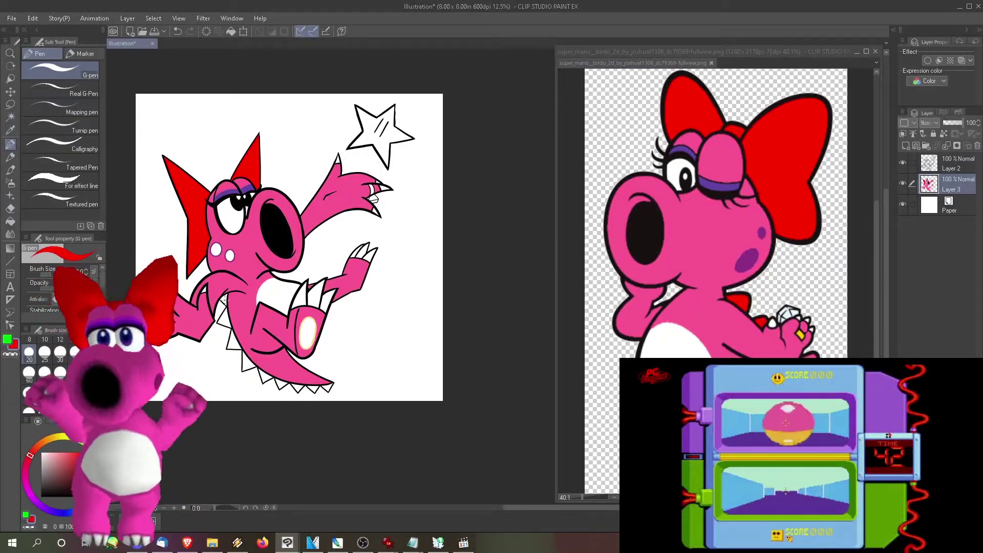
key("g")
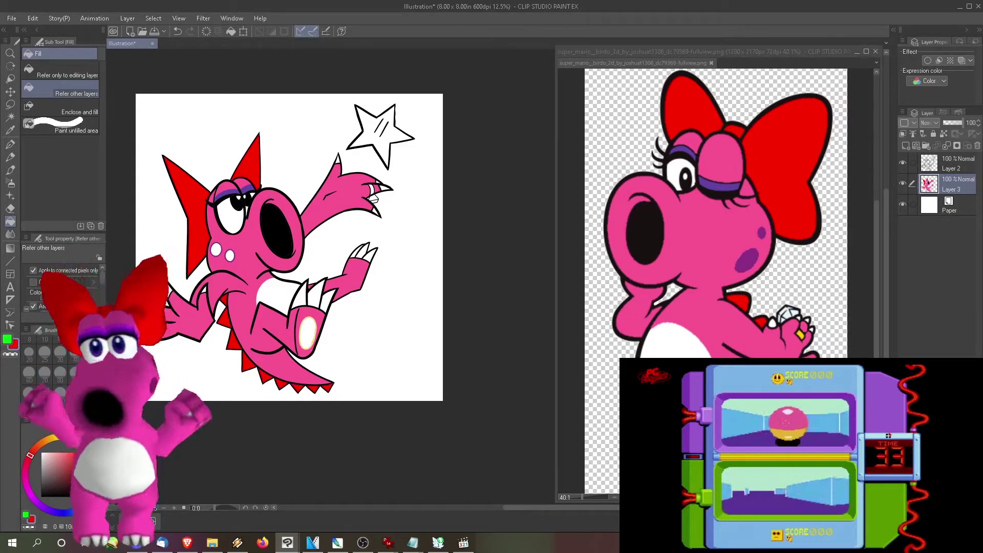
- Sample the reference's cheek-spot purple and fill both cheek spots with it
key("i")
left_click(746, 260)
key("g")
left_click(215, 250)
left_click(230, 255)
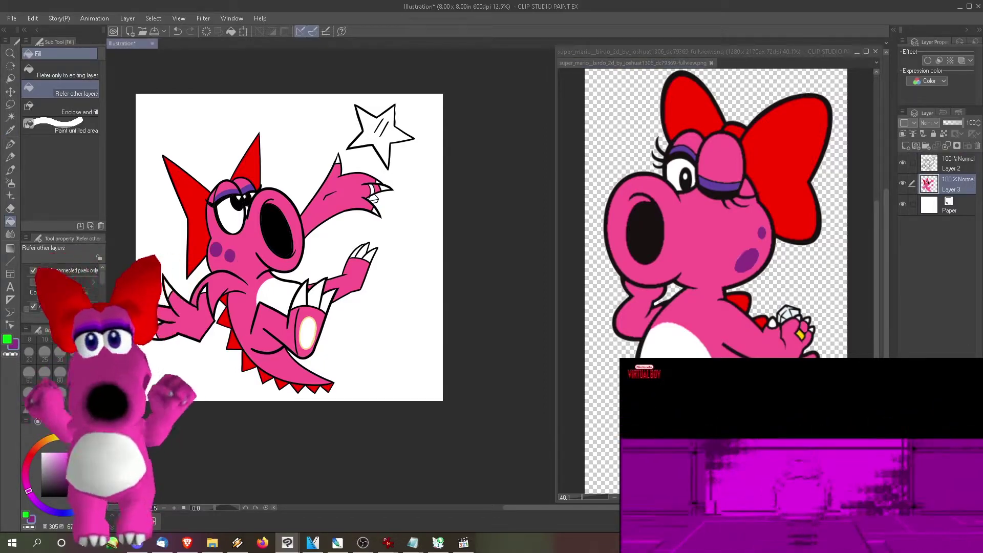
- Pick up the pale yellow and fill the oval pad on the front foot's sole
key("i")
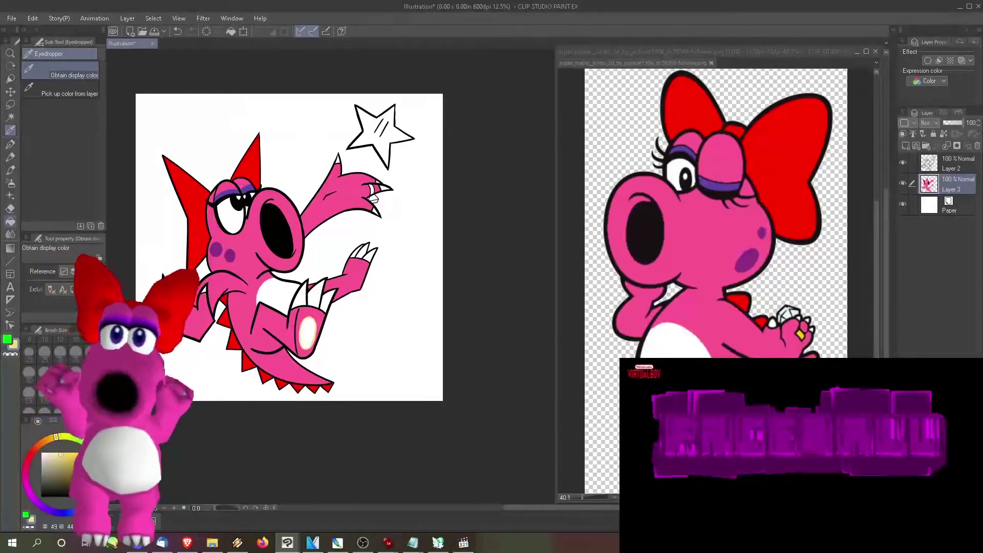
key("g")
left_click(307, 334)
- Sample the yellow of the reference's ring and fill the star with it
left_click(10, 130)
left_click(800, 334)
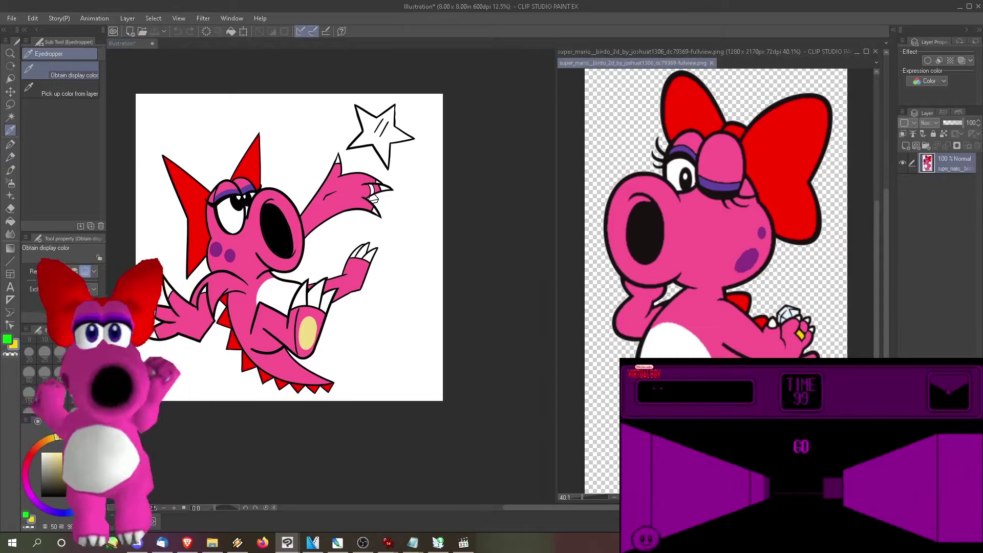
left_click(10, 222)
left_click(379, 138)
- Fill the ring band on the raised hand with the same yellow on Layer 3
key("slash")
left_click(427, 137)
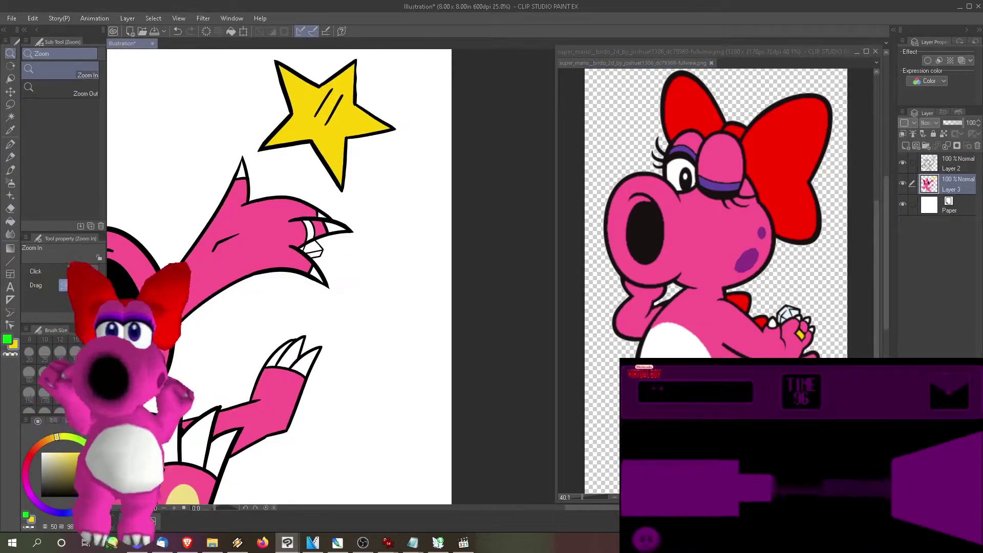
left_click(428, 137)
left_click_drag(886, 232, 887, 207)
key("p")
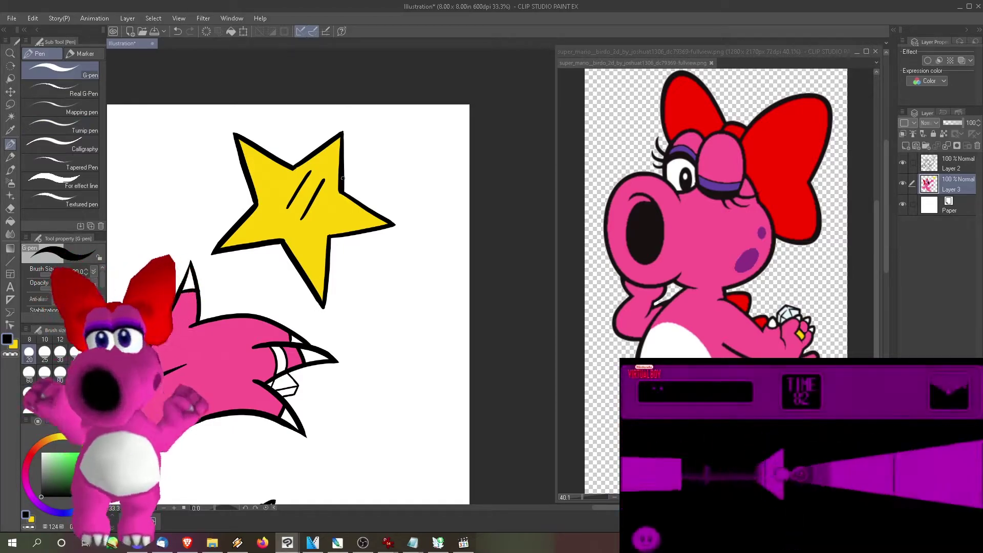
key("g")
key("p")
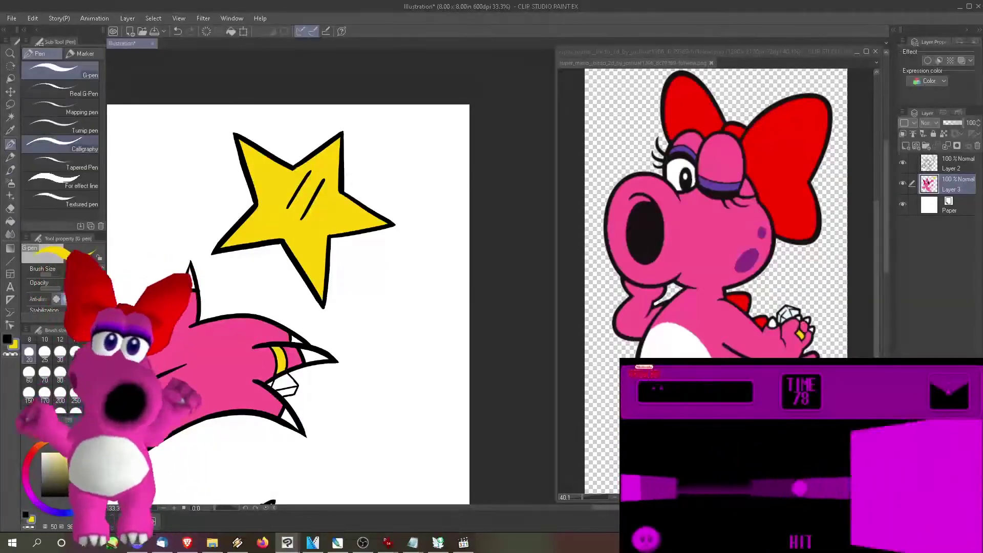
- Sample the reference gem's pale blue and fill the gem of the ring with it
key("i")
left_click(789, 314)
key("g")
left_click(284, 384)
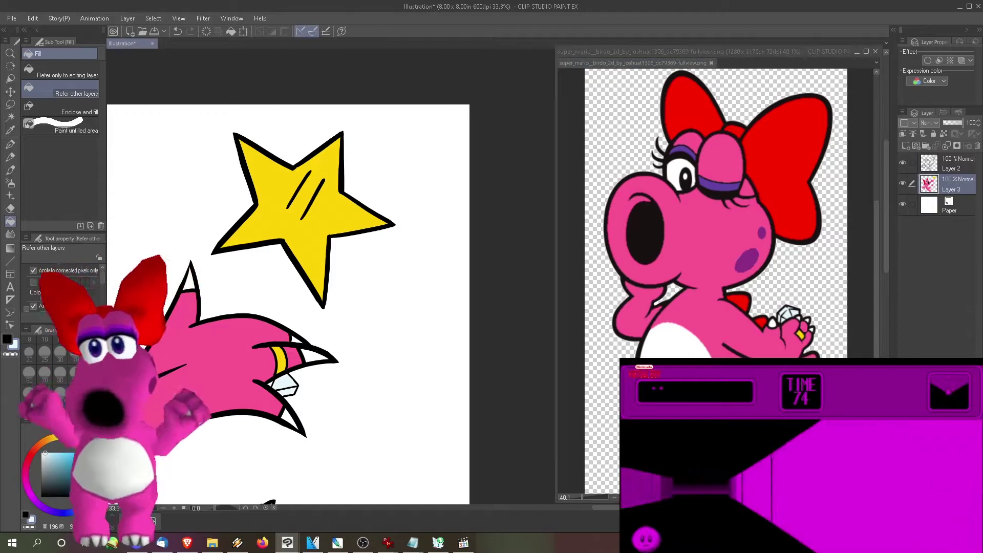
- Hide the Paper layer and have the eyes, belly and claws filled white on Layer 3
scroll(328, 466, "down", 3)
left_click_drag(887, 182, 886, 274)
left_click(902, 204)
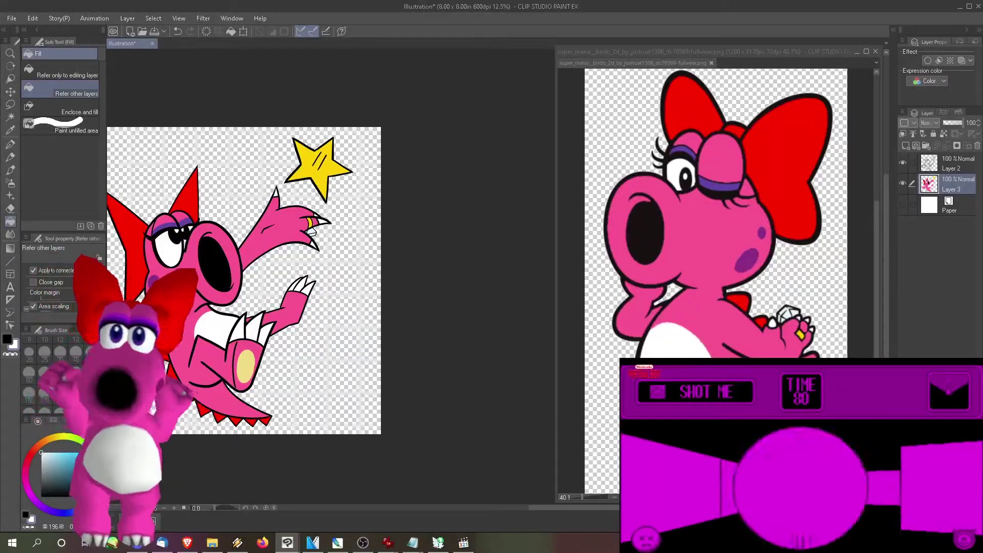
- Select the transparent area around Birdo and the star, invert the selection, and hide the line art on Layer 2
left_click_drag(563, 508, 493, 508)
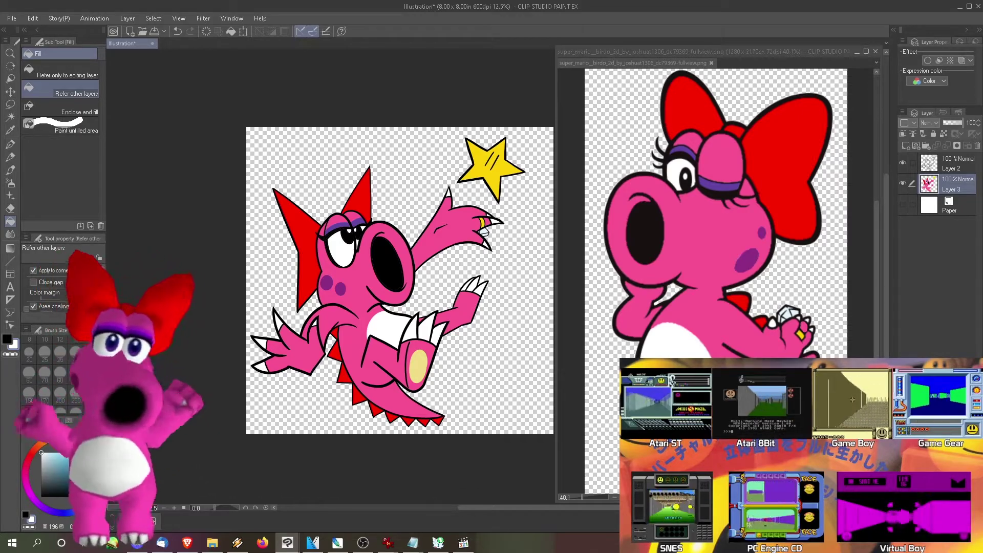
key("w")
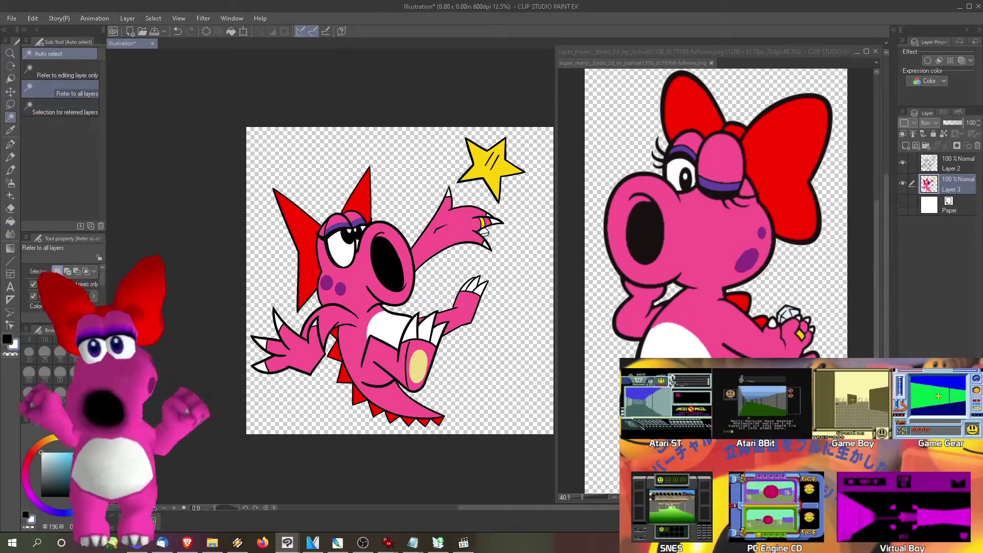
left_click(523, 271)
left_click(153, 18)
left_click(175, 65)
left_click(902, 163)
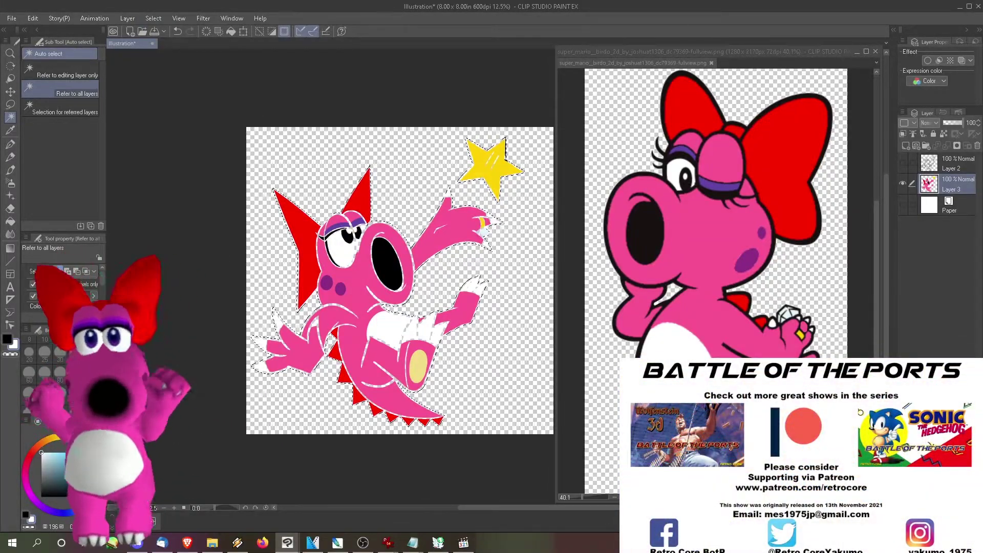
- Sample the spots' purple and fill Birdo's outline gaps, mouth and pupils with it on Layer 3
key("i")
left_click(10, 221)
left_click(434, 338)
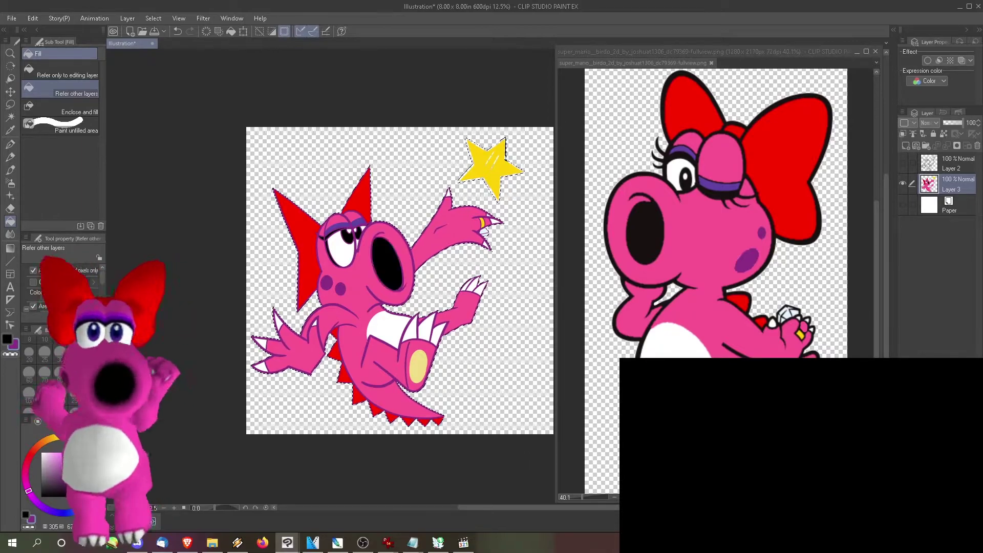
left_click(387, 253)
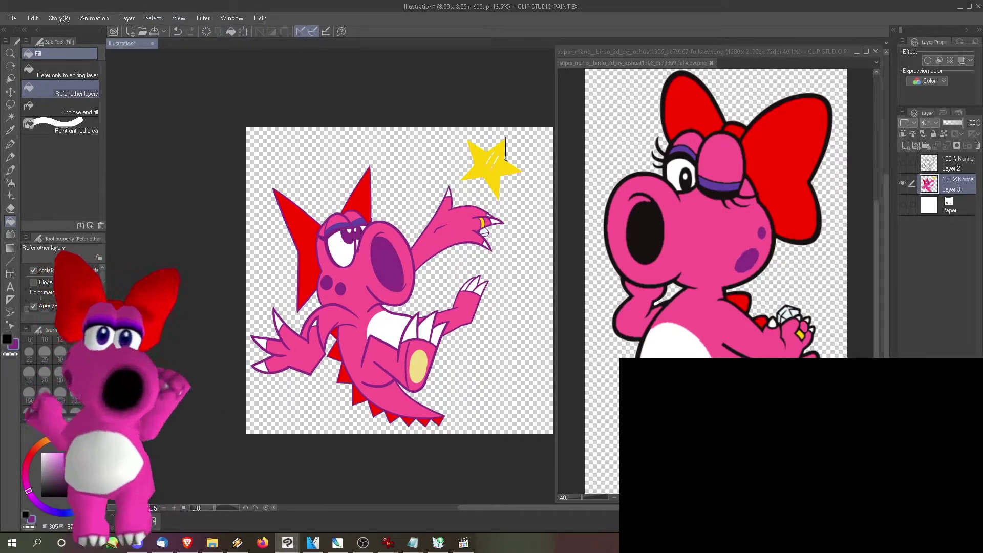
- Restore the last selection and erase the leftover black line beside the star's upper tip
key("p")
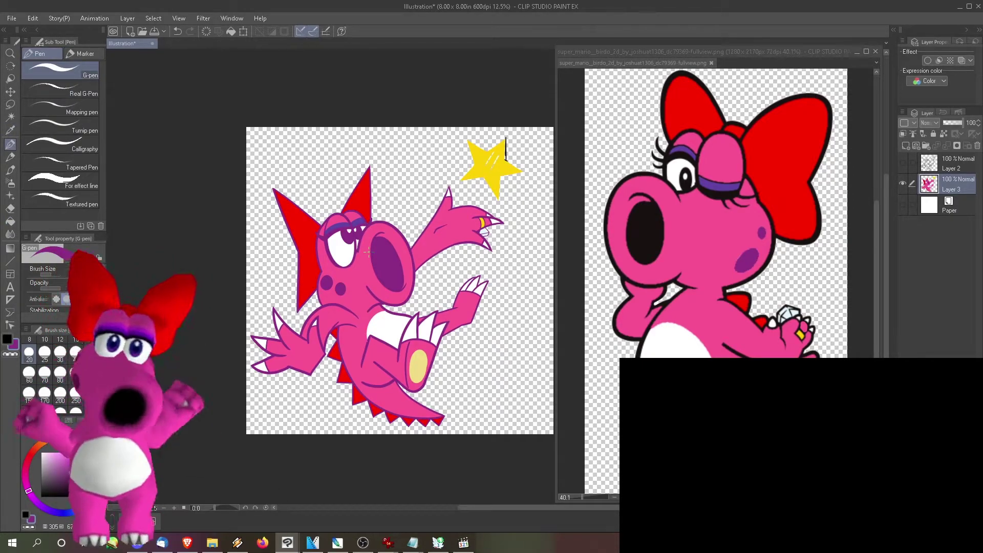
left_click(152, 18)
left_click(182, 58)
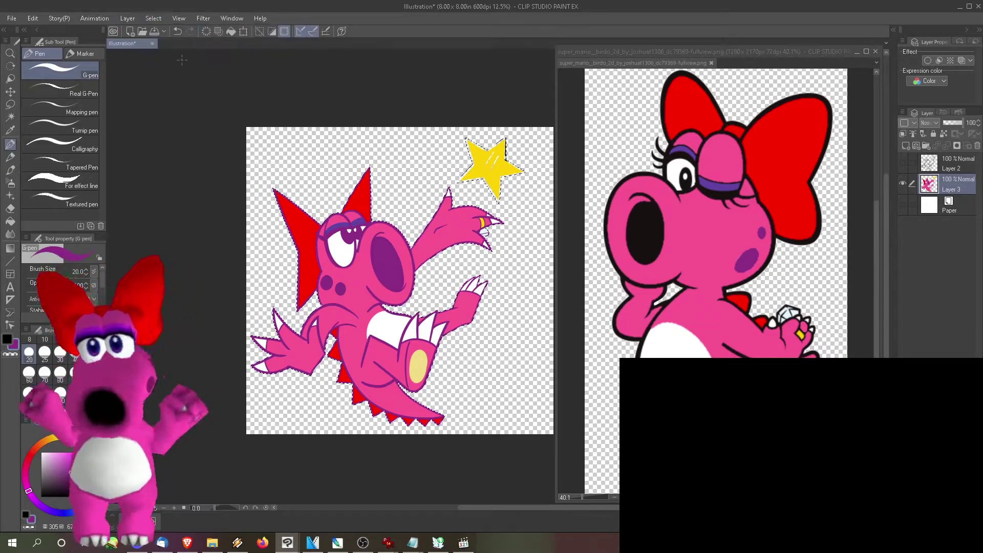
key("/")
left_click_drag(512, 155, 548, 155)
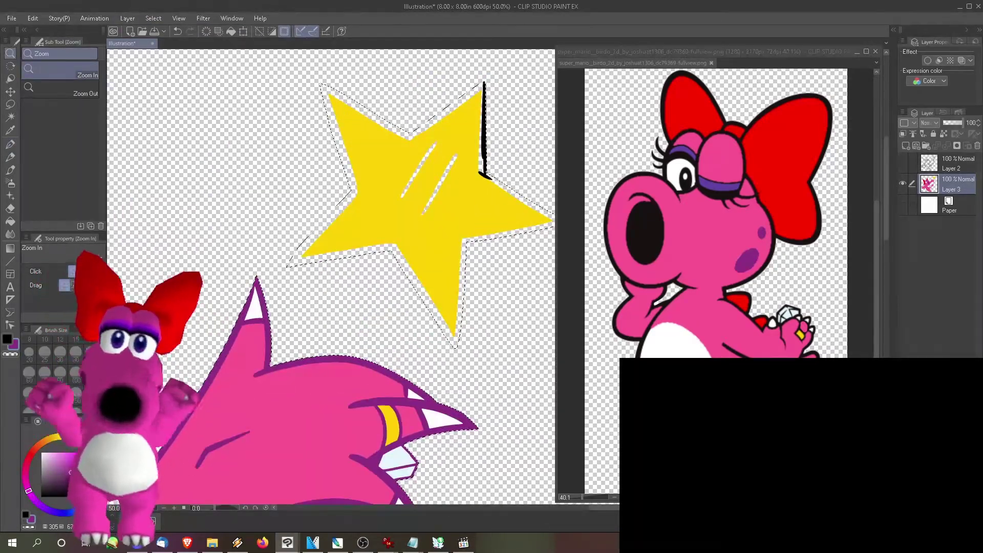
key("e")
left_click_drag(484, 85, 484, 171)
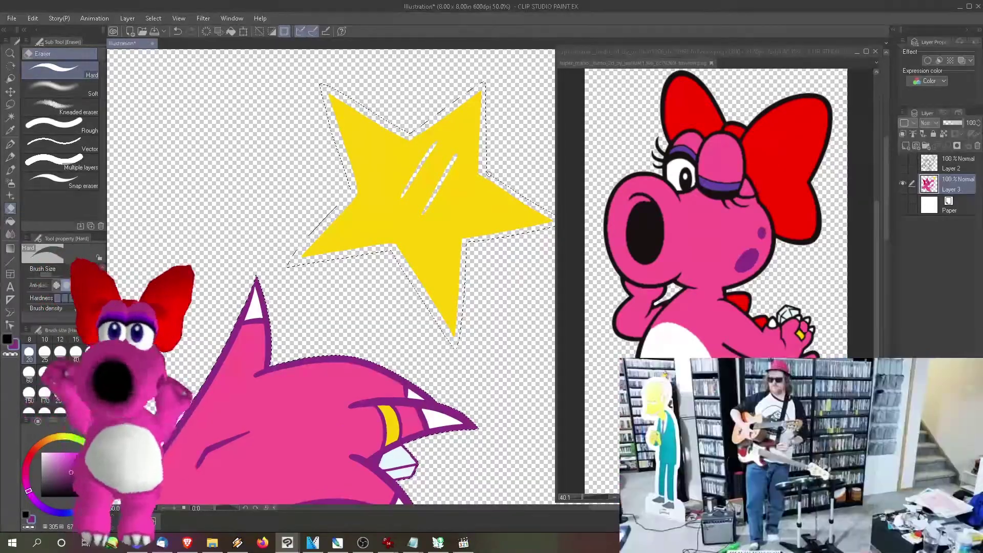
- Fill the star's outline with pale yellow and its two highlight strokes with dark yellow, and clear the selection
key("i")
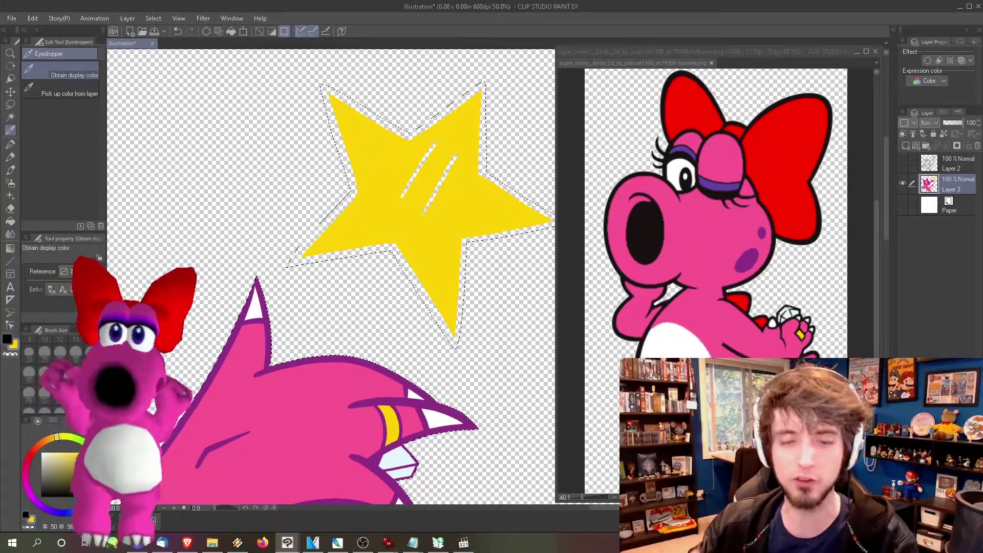
left_click(9, 221)
left_click(418, 170)
left_click(439, 184)
left_click(481, 169)
key("ctrl+d")
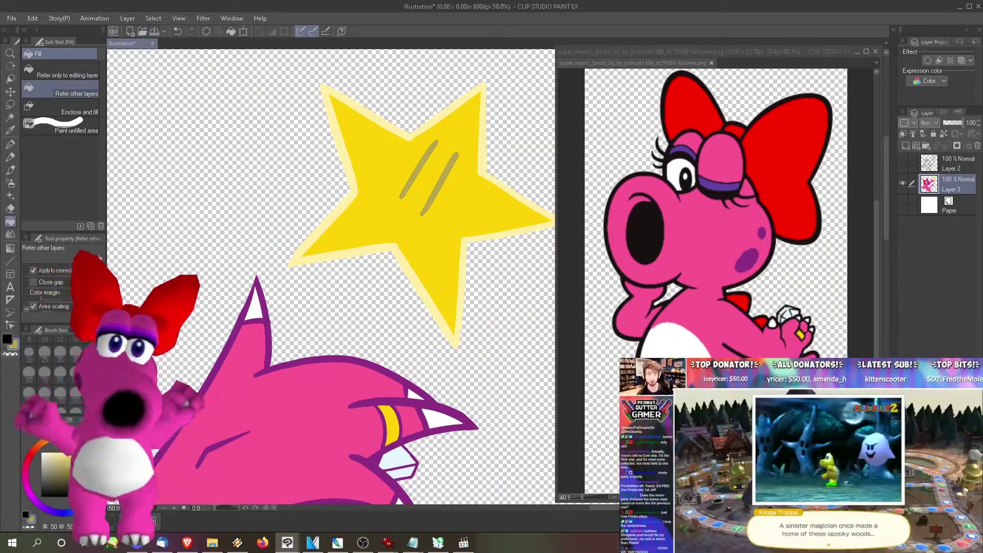
- Sample the outline purple as the current drawing colour for the Fill tool
scroll(419, 192, "down", 4)
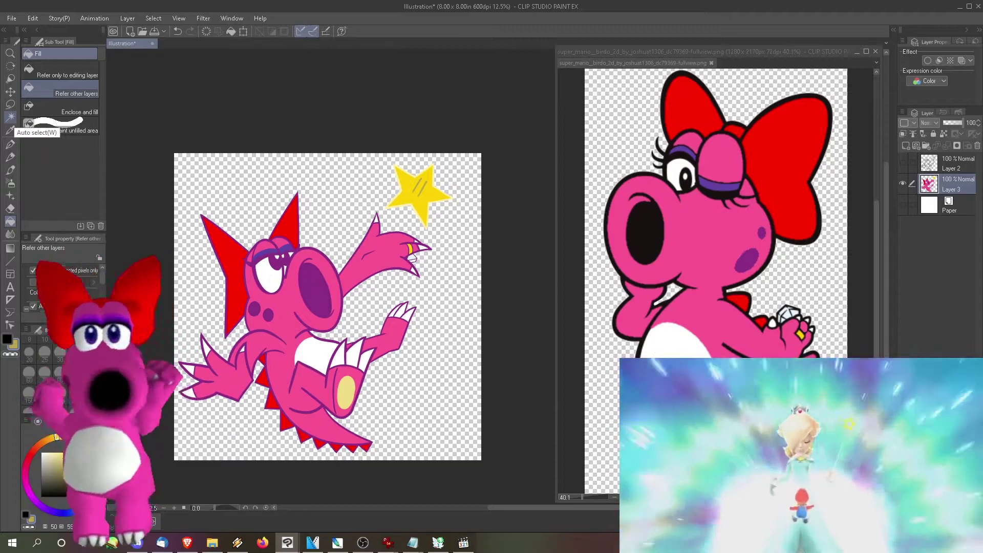
left_click(10, 130)
key("g")
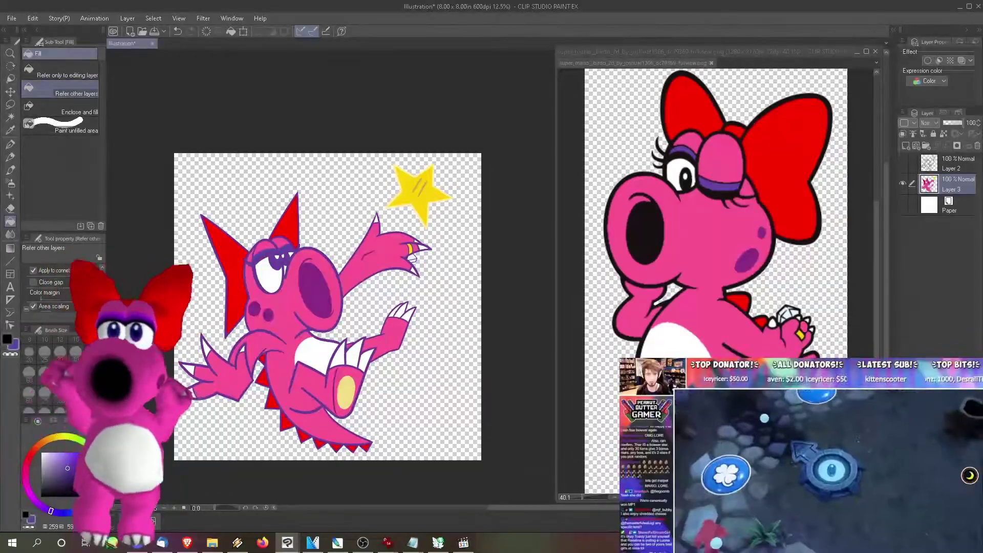
key("i")
key("g")
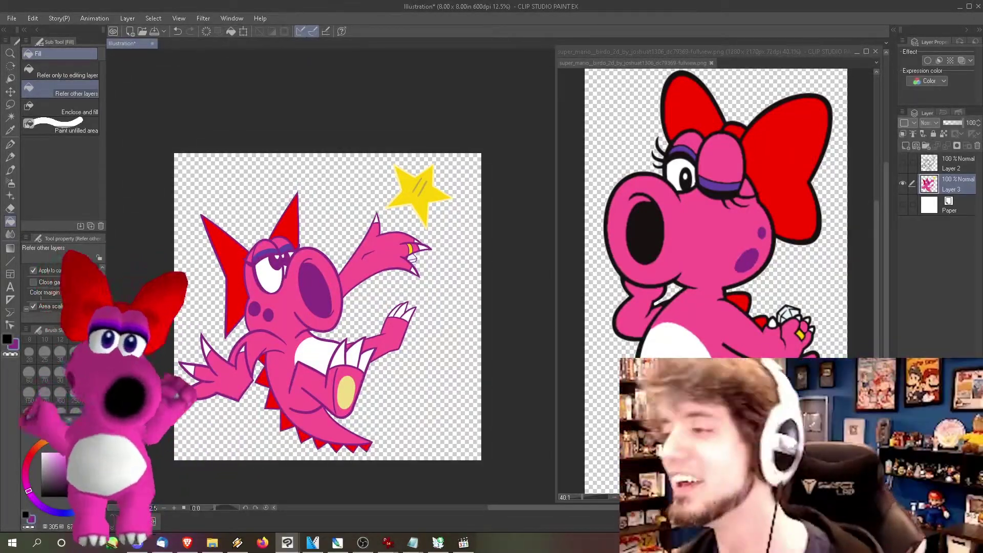
- Delete Layer 2 with the hidden line art
left_click(947, 163)
left_click(977, 145)
left_click(486, 203)
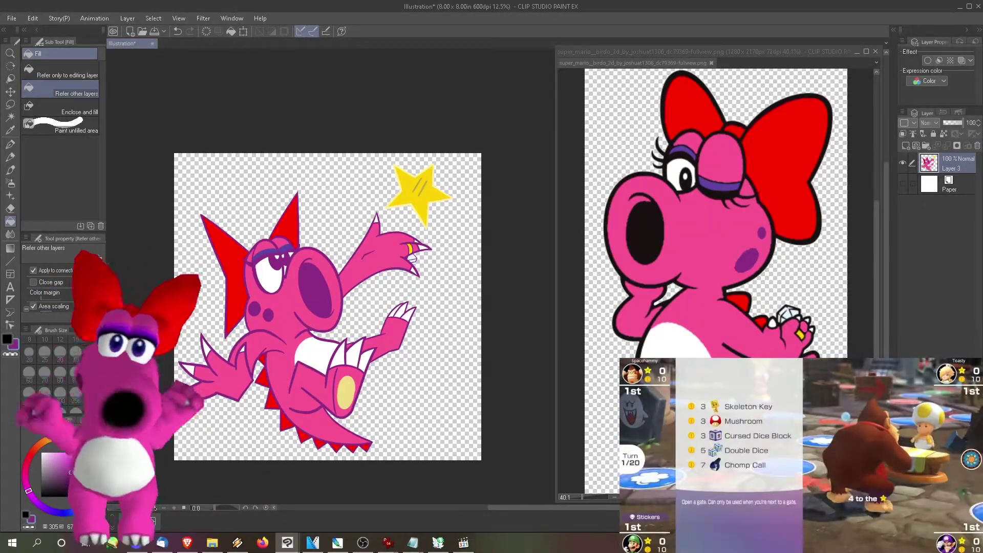
- Add a border effect to Layer 3 with the spots' purple as edge colour and a thickness of 22.5
right_click(948, 163)
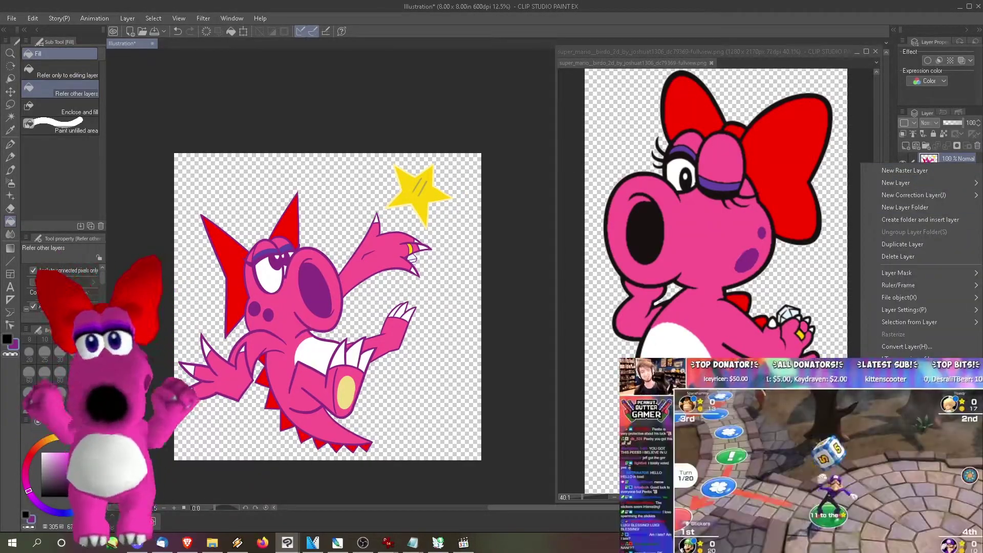
left_click(928, 61)
left_click(951, 98)
left_click(686, 166)
left_click(258, 312)
left_click(897, 148)
left_click_drag(919, 88, 928, 88)
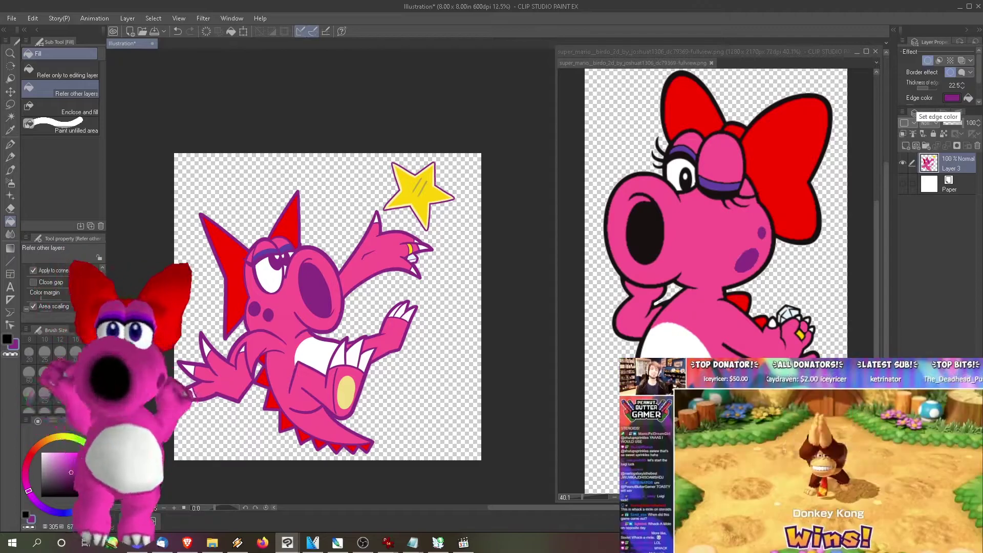
- Lasso the star, cut and paste it onto its own layer, and clear the selection
key("m")
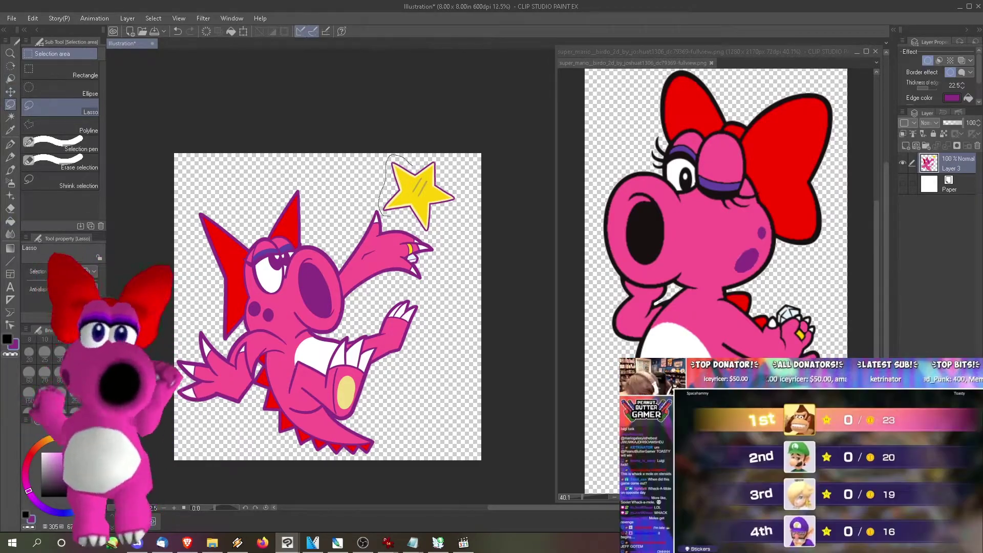
key("ctrl+x")
key("ctrl+v")
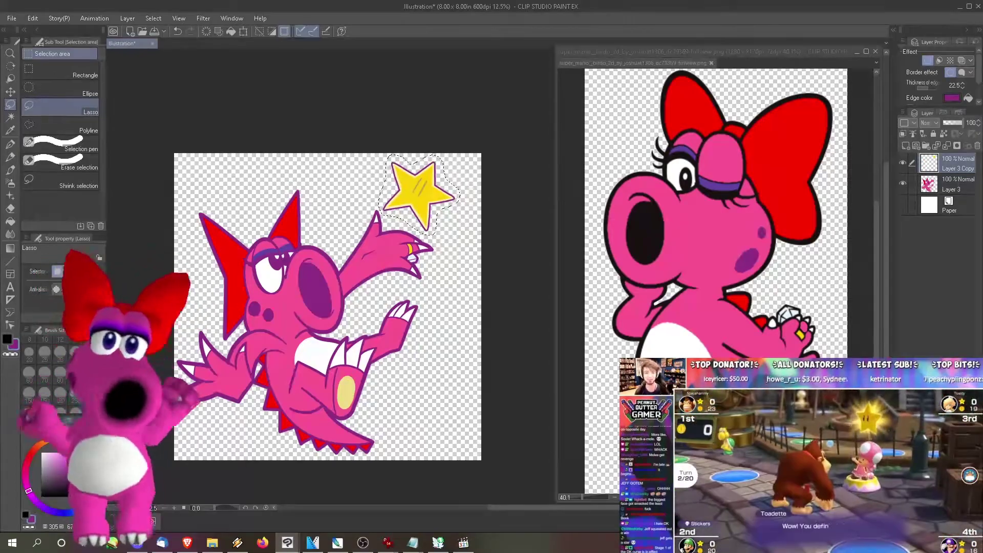
left_click(153, 18)
left_click(153, 41)
key("w")
left_click(418, 200)
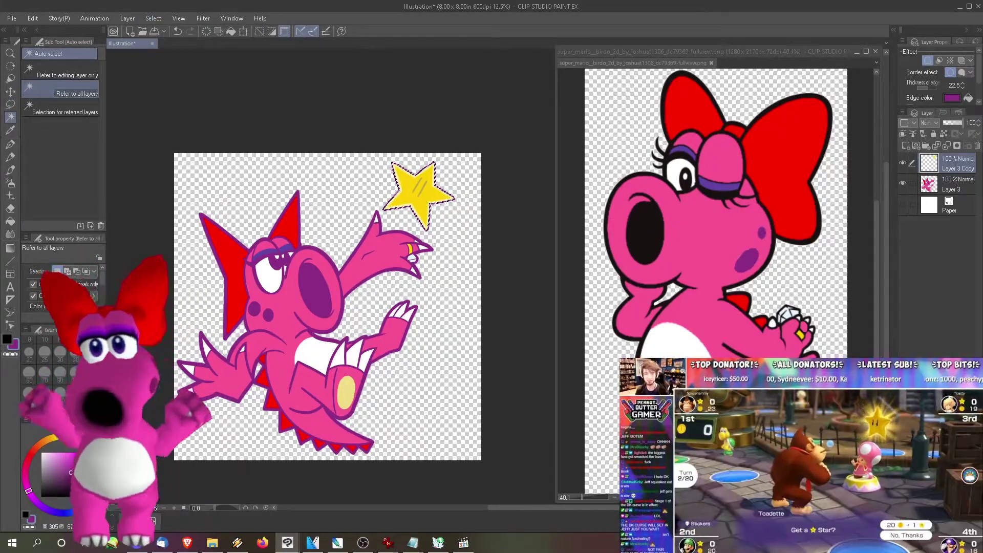
key("slash")
left_click(444, 198)
left_click(444, 198)
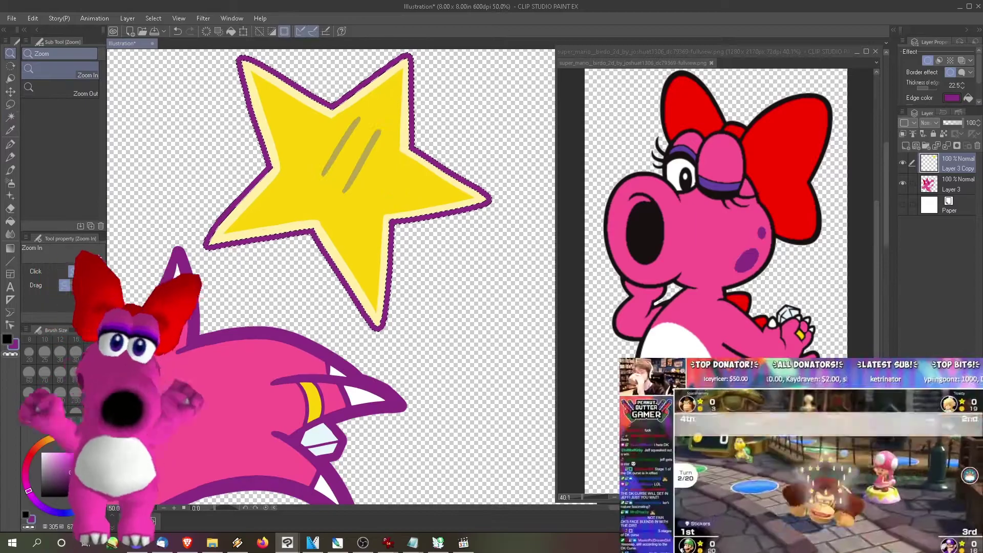
left_click(927, 60)
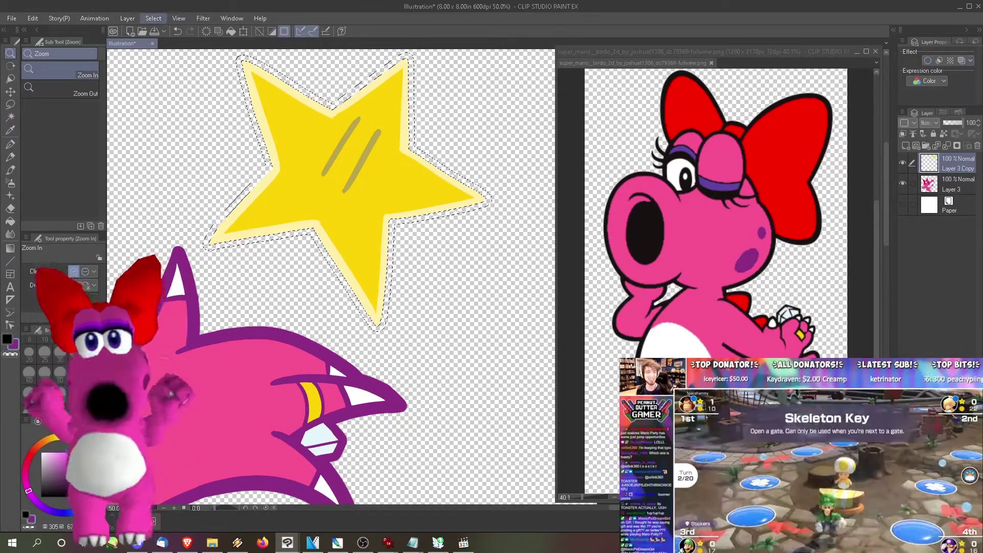
left_click(153, 17)
left_click(154, 40)
left_click(10, 130)
left_click(927, 60)
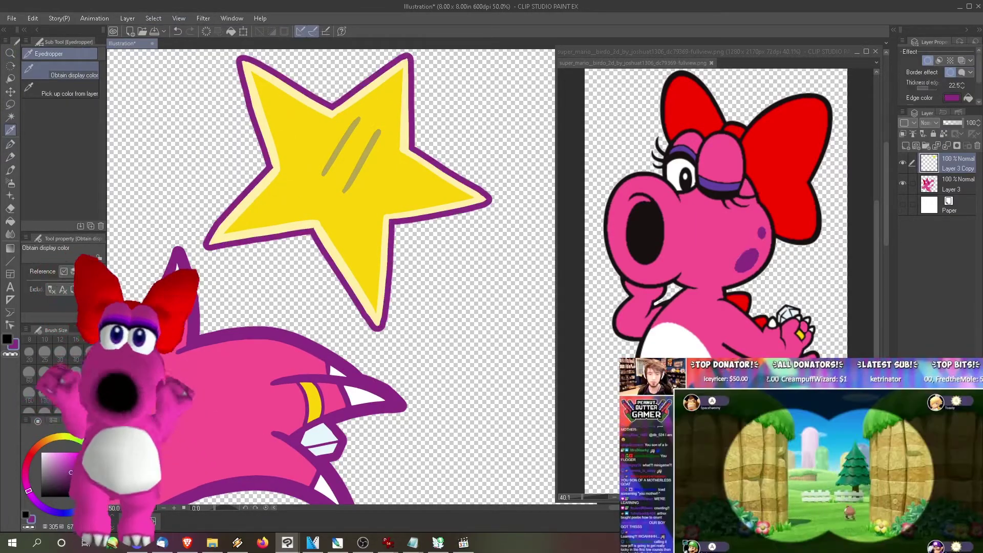
- Set the edge colour of the star layer's border to pale yellow matching the star's outline
left_click(952, 97)
left_click(686, 166)
left_click(391, 251)
key("Return")
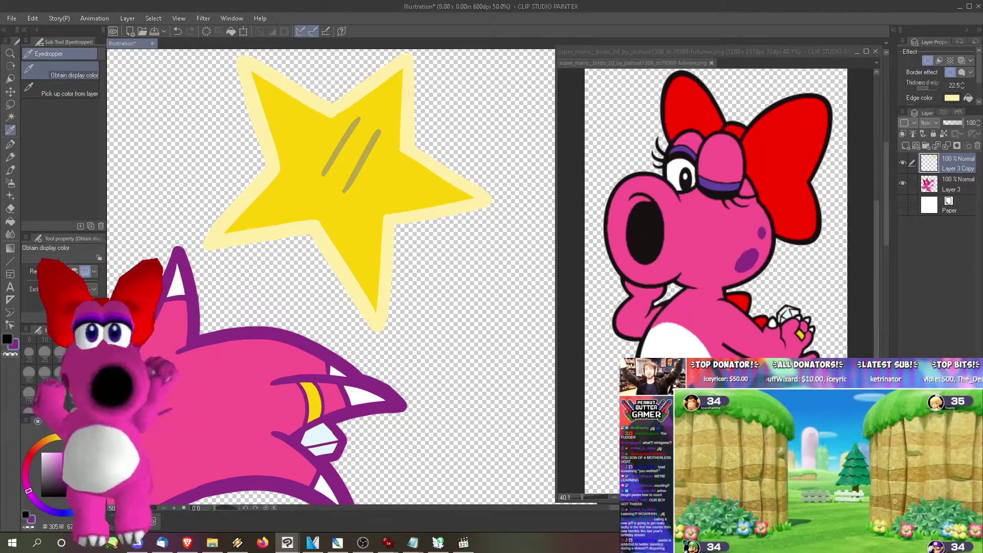
- Examine the linework around Birdo's mouth and belly up close and make Layer 3 the active layer
key("ctrl+minus")
key("ctrl+minus")
key("ctrl+minus")
key("ctrl+minus")
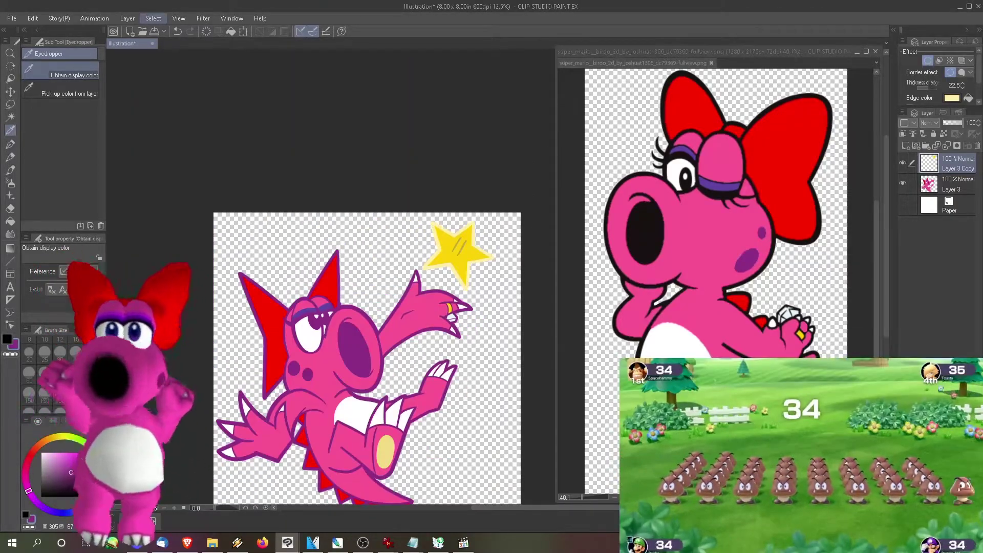
scroll(314, 401, "up", 4)
key("p")
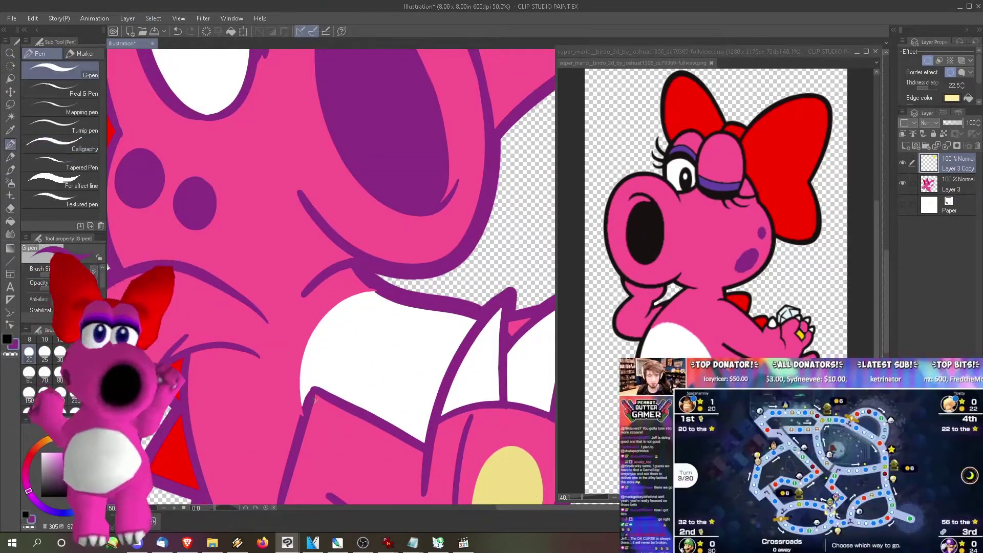
left_click(947, 184)
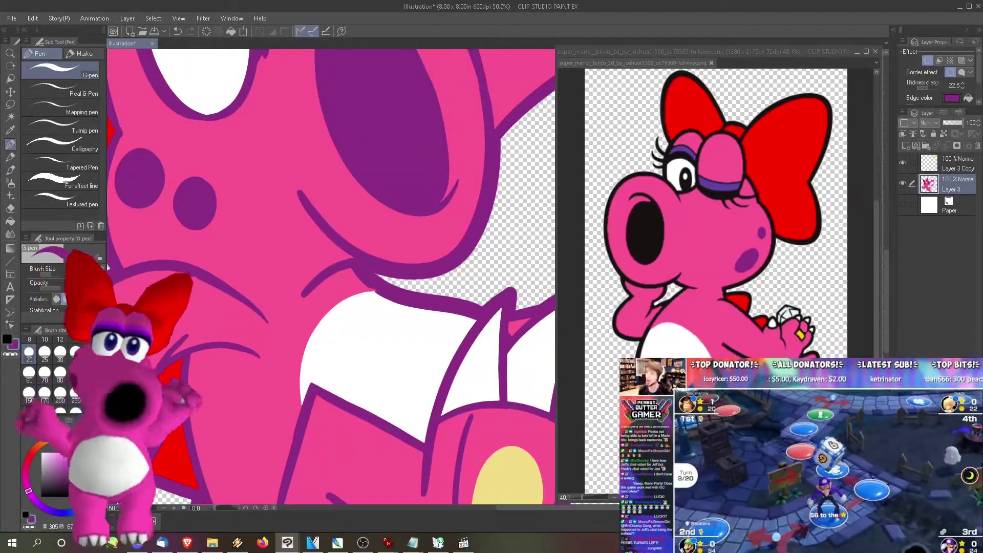
scroll(388, 427, "down", 4)
scroll(399, 317, "down", 3)
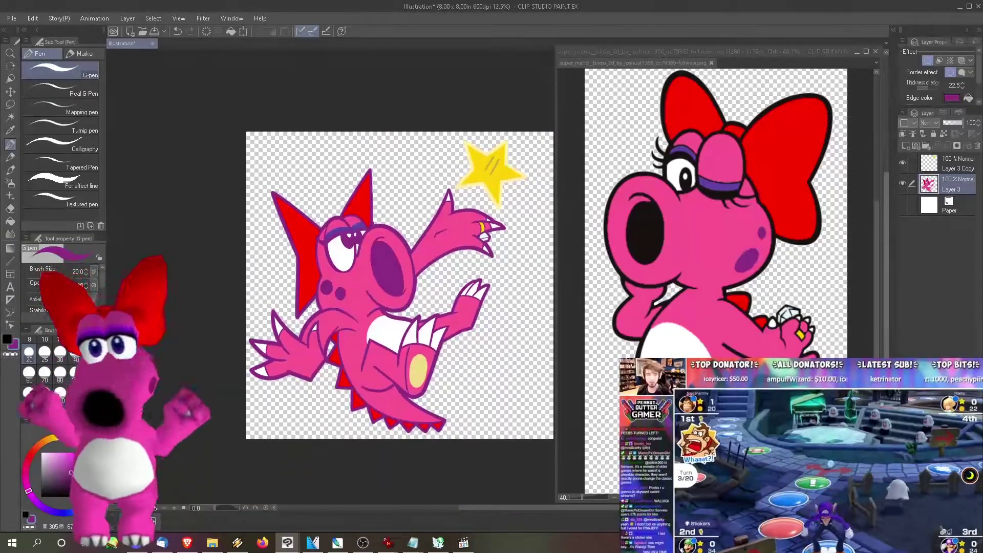
- Save the illustration under the name Birdo Star
left_click(11, 18)
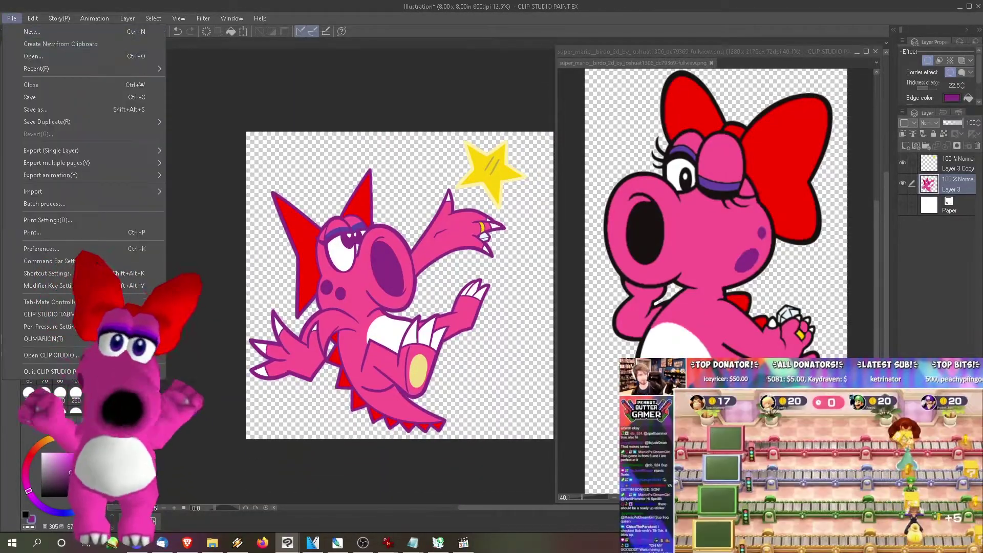
left_click(31, 110)
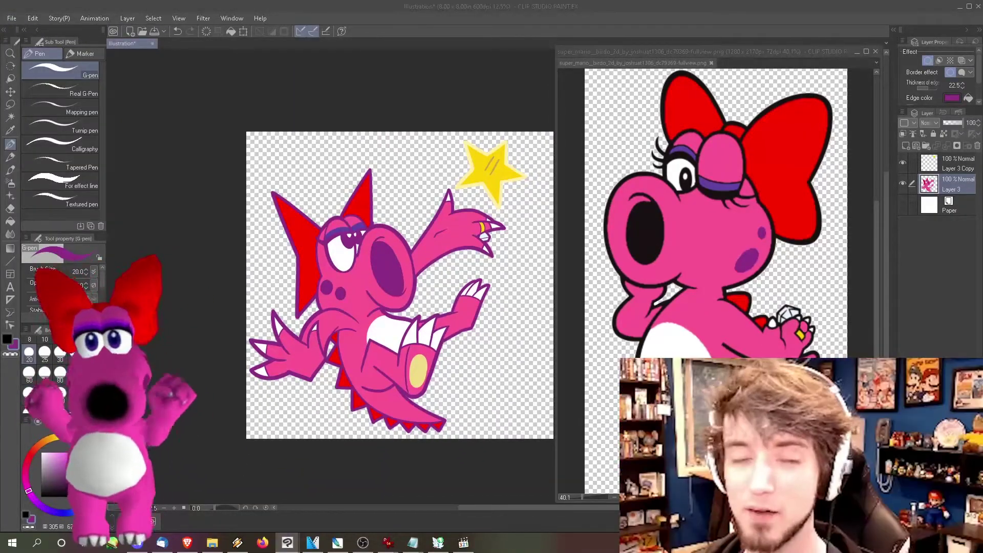
key("Return")
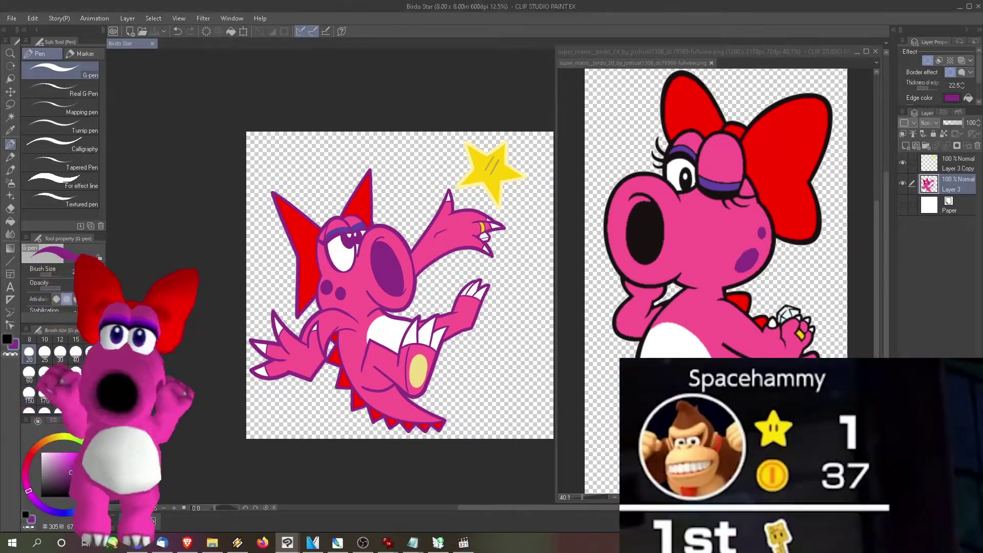
left_click(59, 18)
mouse_move(12, 18)
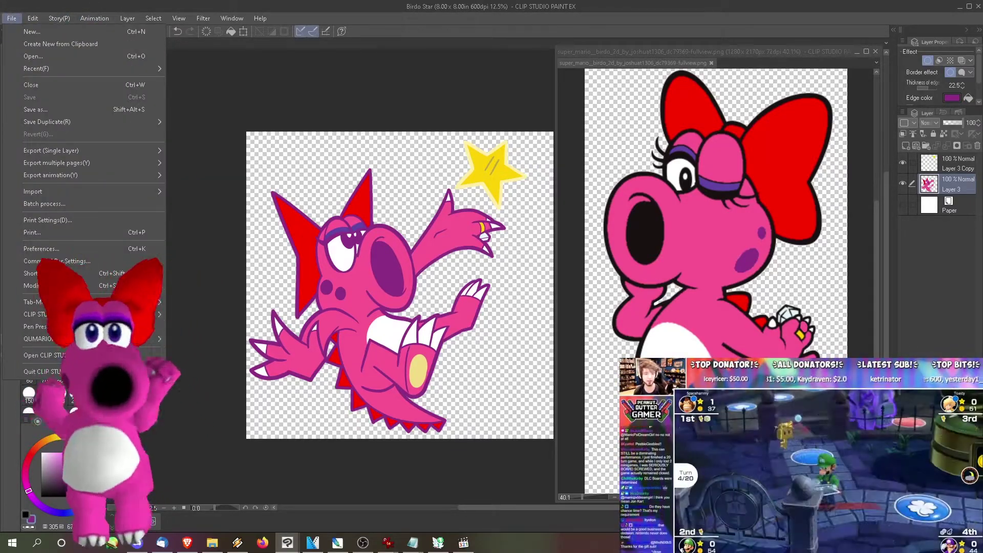
key("Escape")
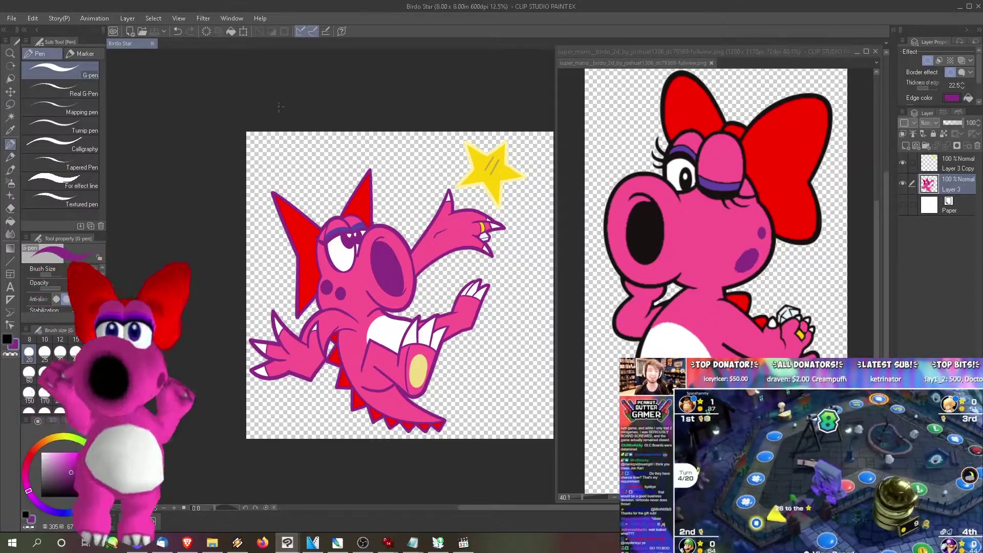
left_click(12, 18)
mouse_move(32, 18)
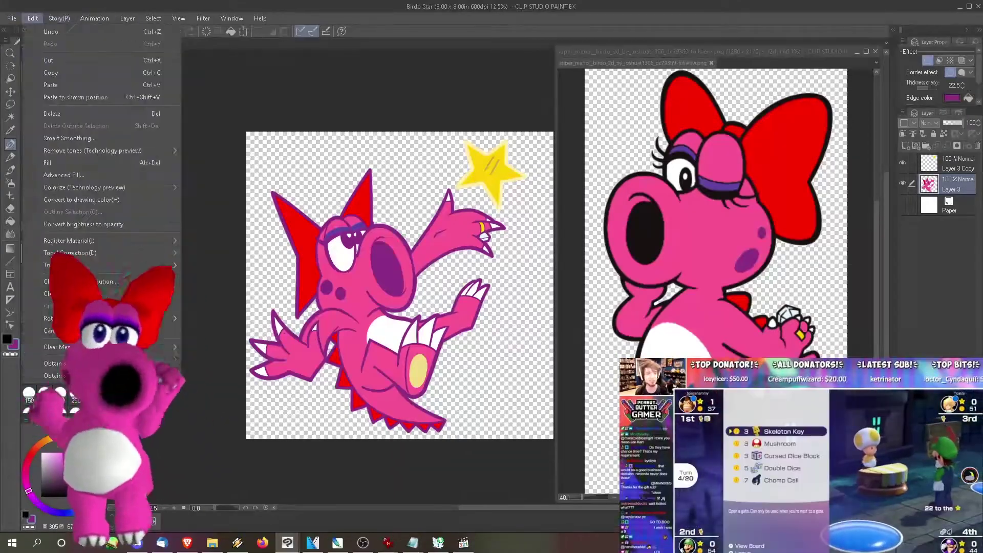
left_click(72, 293)
key("Escape")
- Resize the image to 1000 × 1000 px and close the reference image
left_click(32, 18)
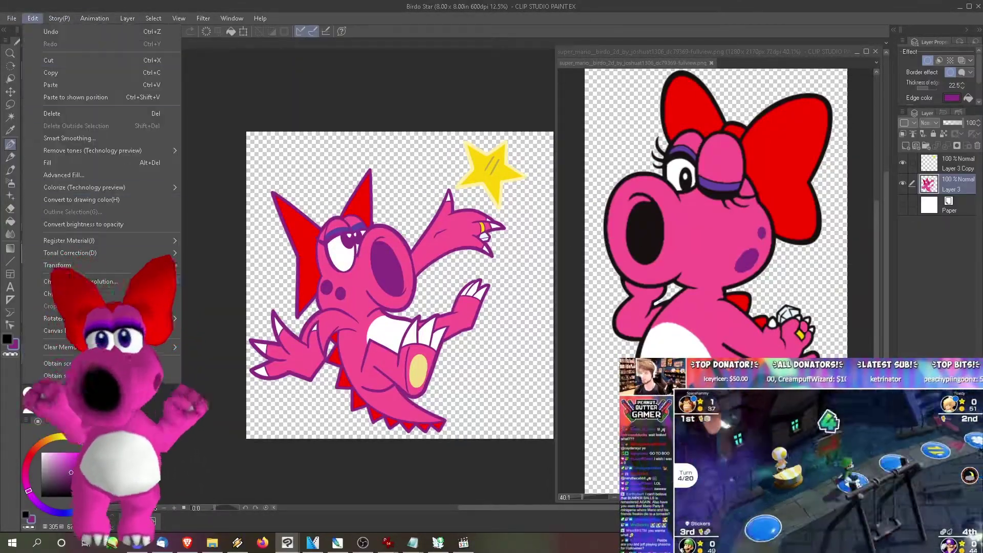
left_click(80, 281)
left_click(512, 227)
left_click(509, 268)
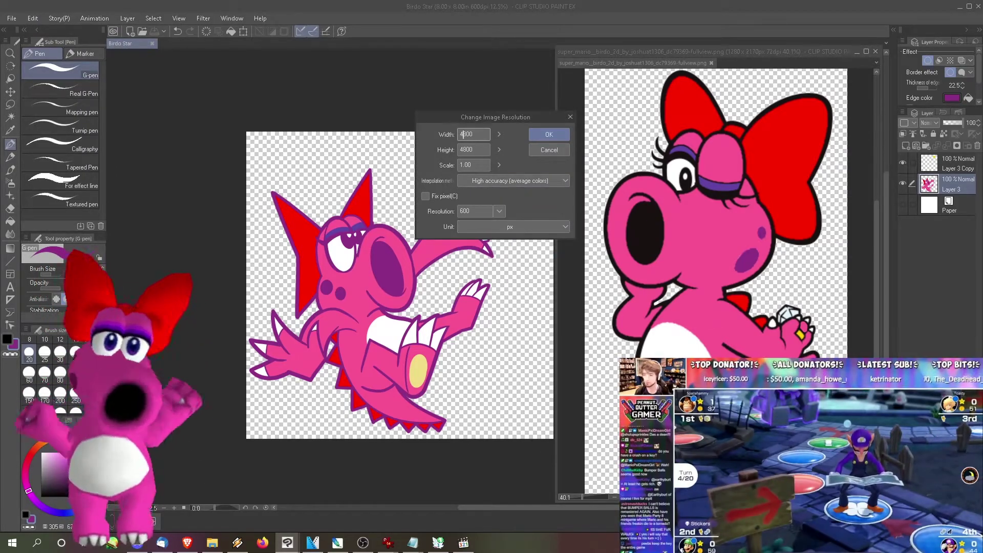
left_click(549, 134)
left_click(875, 51)
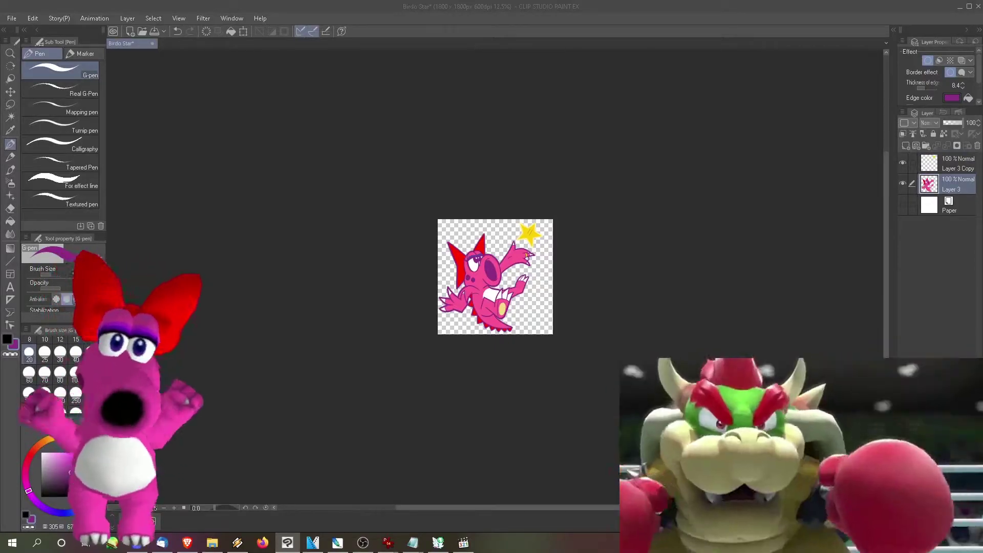
left_click(535, 205)
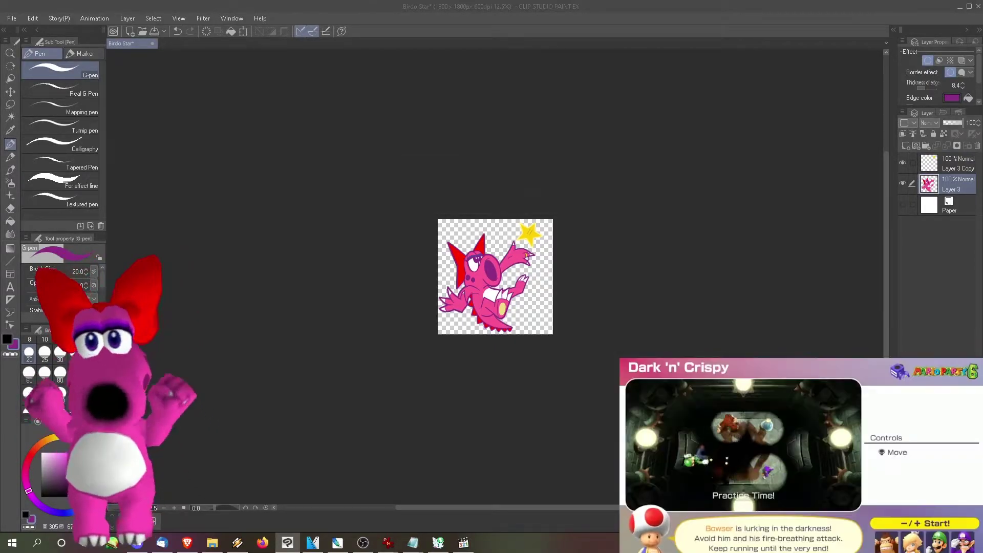